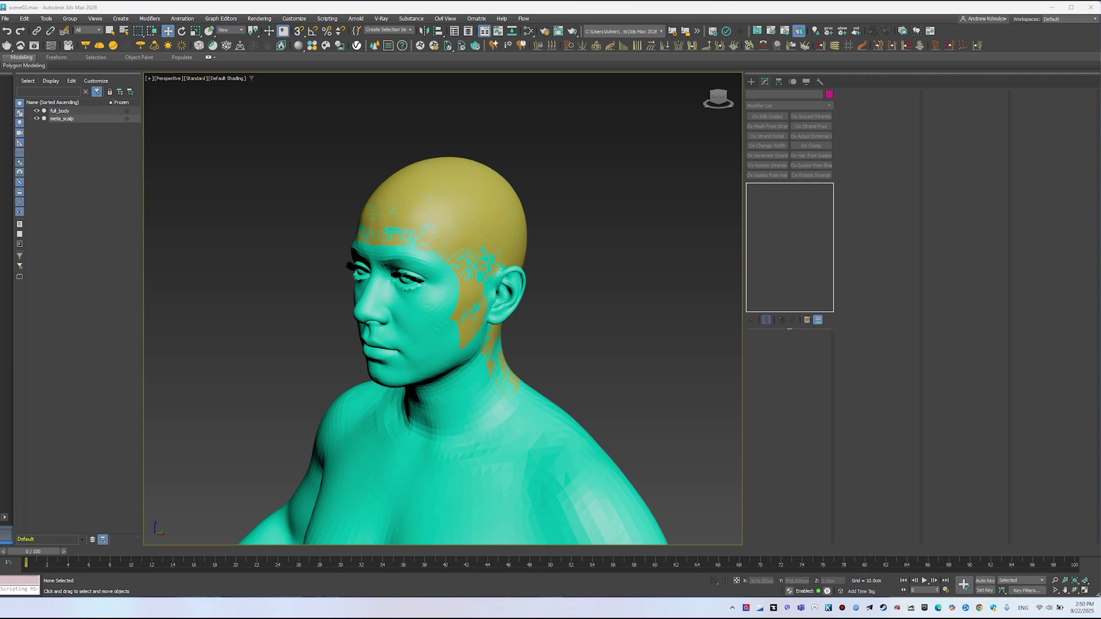
Step: Hide the full_body mesh and select the isolated meta_scalp object
left_click(37, 111)
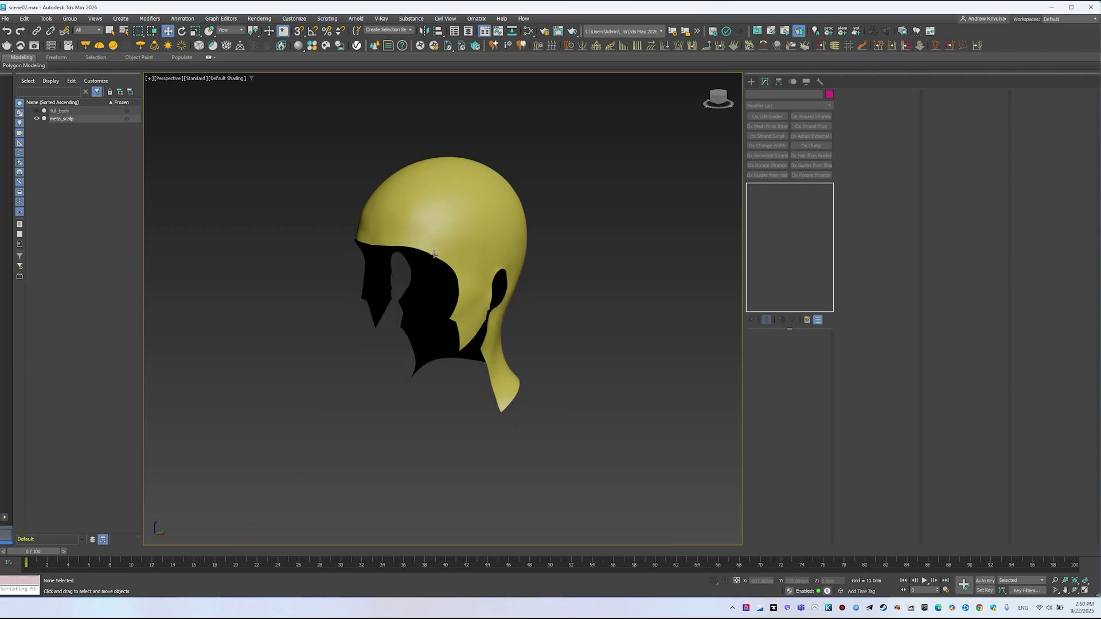
middle_click_drag(434, 254, 457, 279, "alt")
scroll(451, 209, "up", 1)
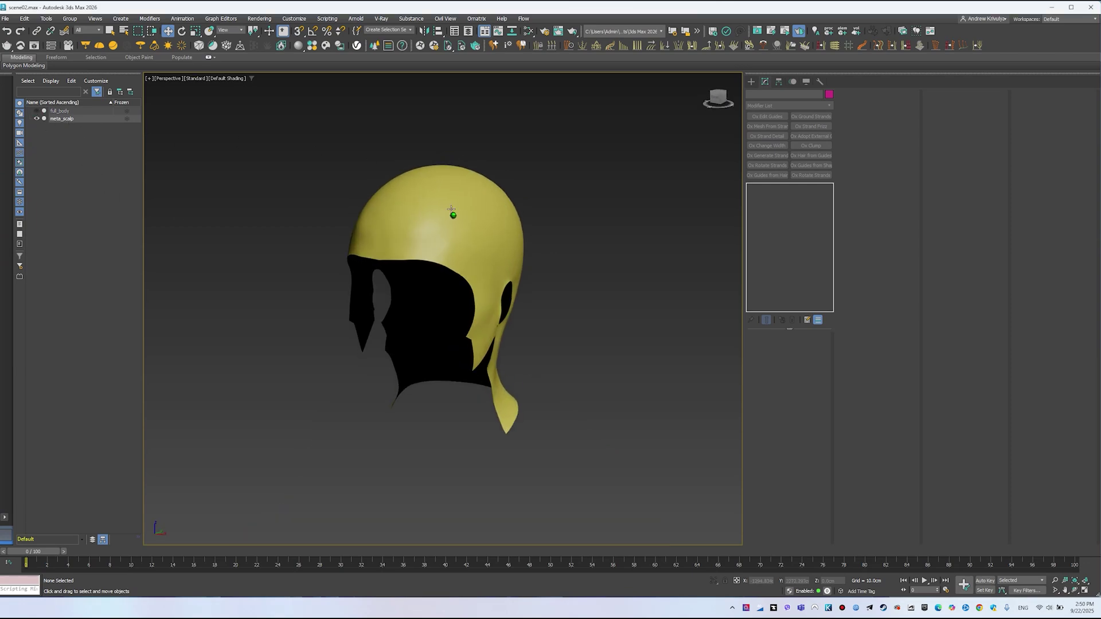
middle_click_drag(451, 209, 443, 212, "alt")
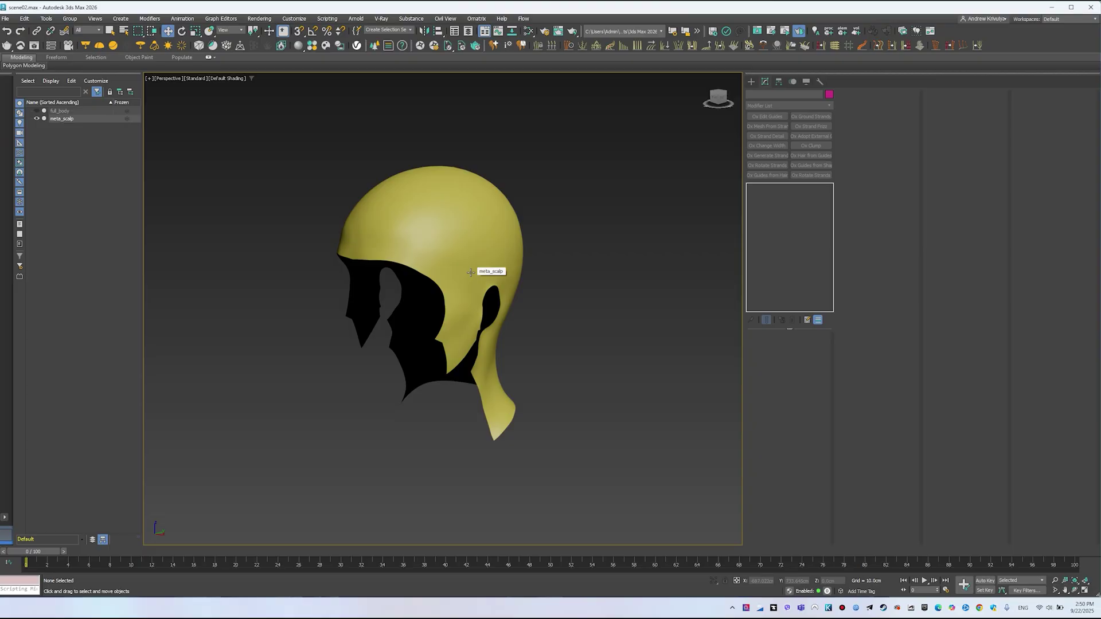
left_click(503, 211)
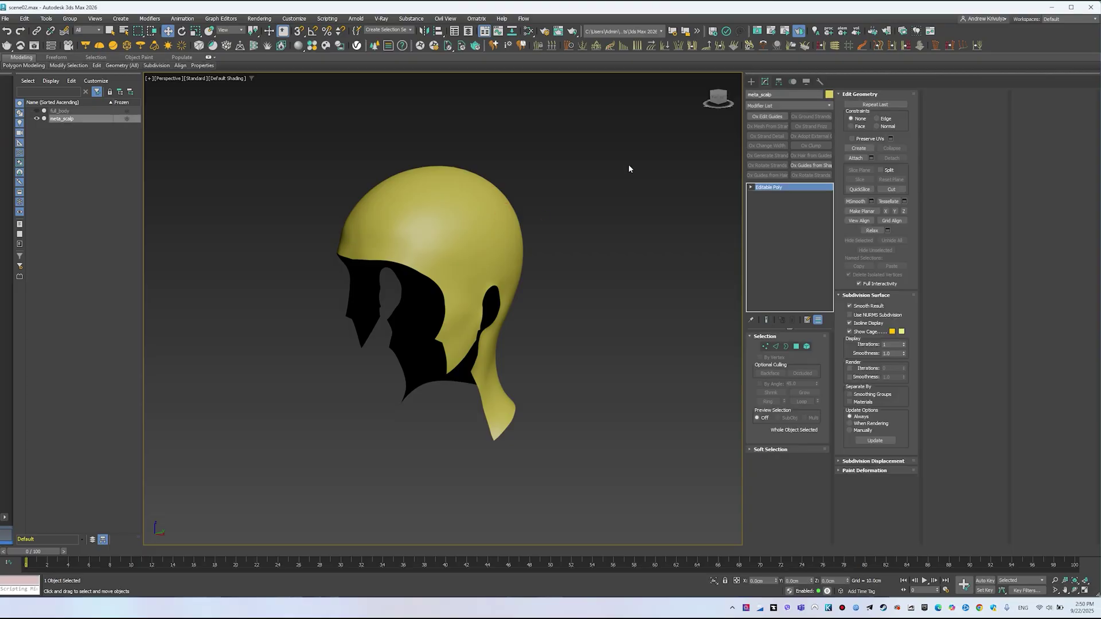
Step: Draw guide strands outward from the side of the scalp with Draw Strands
left_click_drag(344, 290, 366, 340)
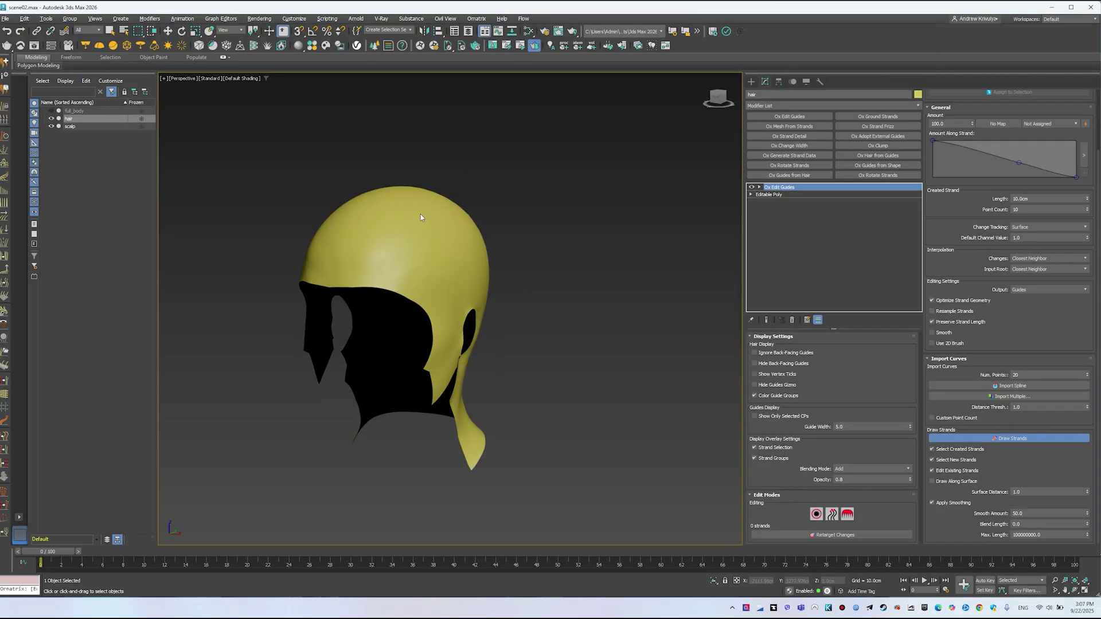
left_click_drag(424, 226, 591, 246)
middle_click_drag(519, 244, 534, 236, "alt")
left_click_drag(534, 237, 615, 283)
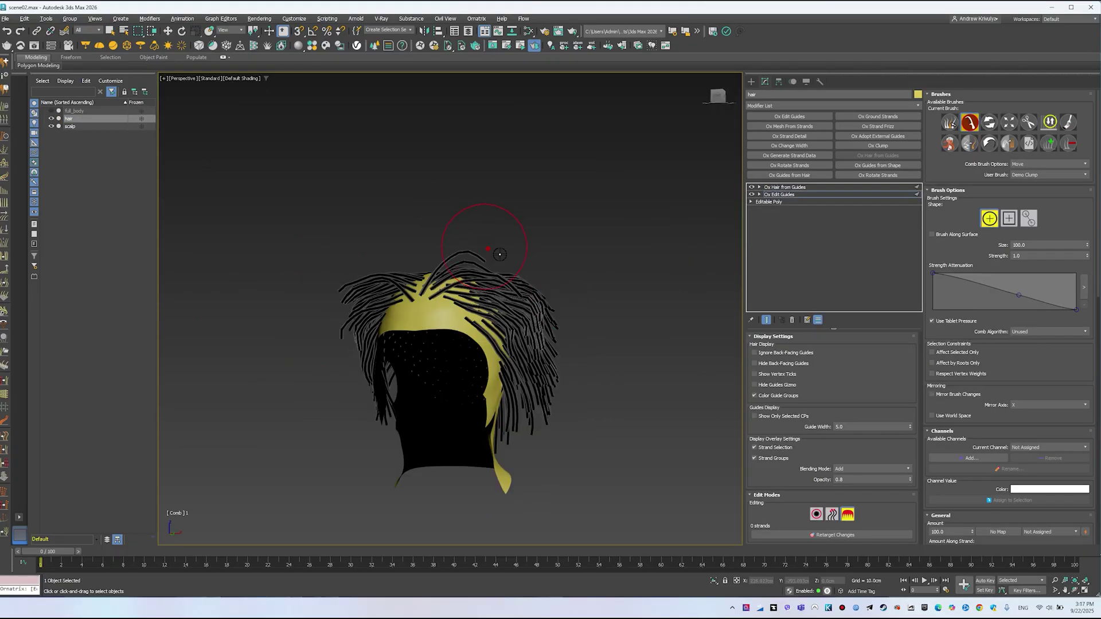
Step: Comb the guide strands downward along the side of the head with the Comb brush
mouse_move(466, 236)
left_mouse_down()
mouse_move(491, 238)
mouse_move(516, 298)
mouse_move(532, 437)
left_mouse_up()
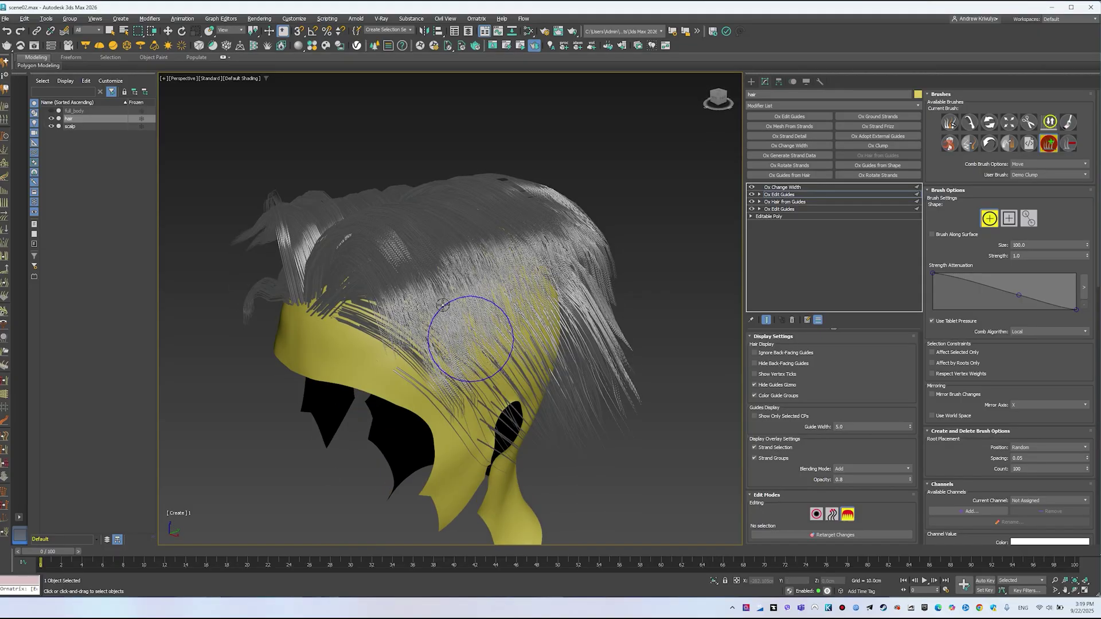
middle_click_drag(430, 297, 435, 229, "alt")
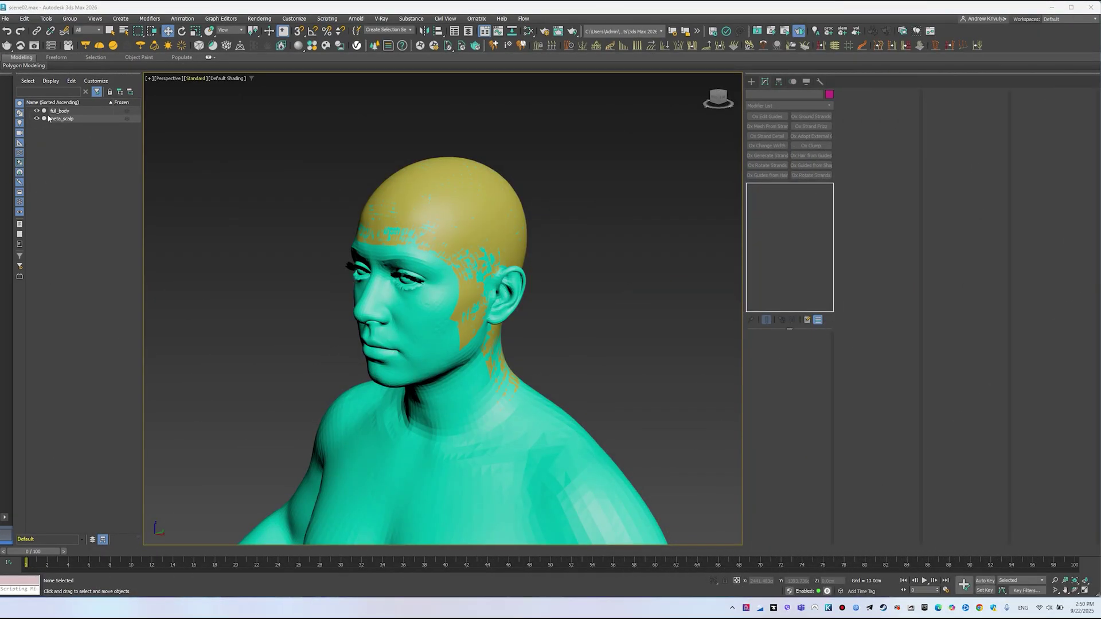
Step: Examine how the meta_scalp mesh fits the head with full_body hidden and shown, including from the side and back
left_click(36, 111)
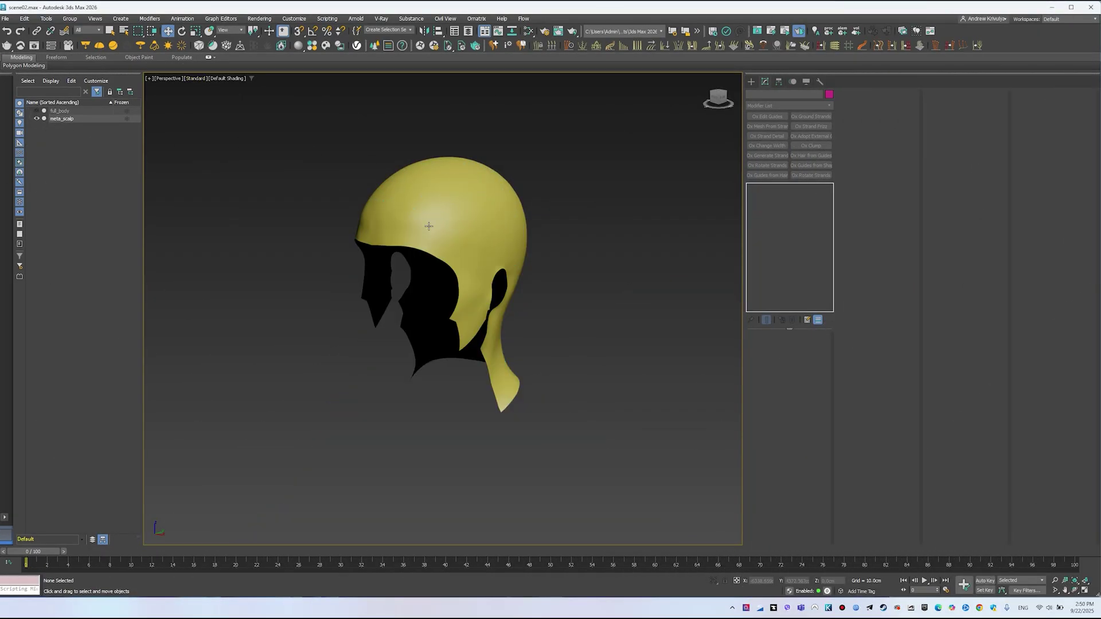
left_click(37, 111)
middle_click_drag(204, 172, 503, 489, "alt")
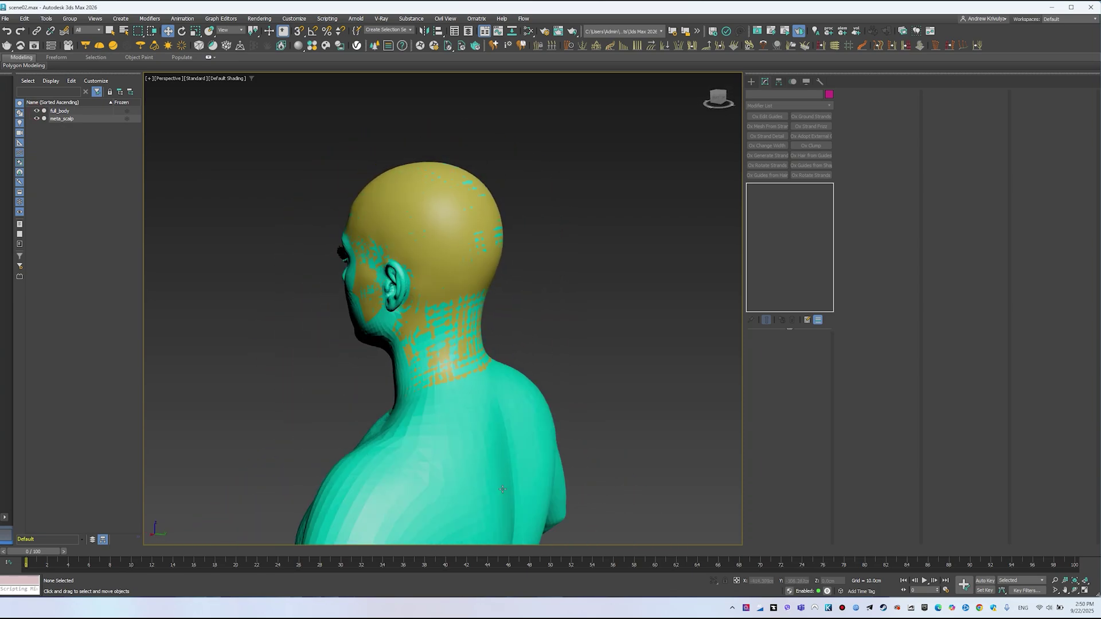
middle_click_drag(353, 275, 413, 271, "alt")
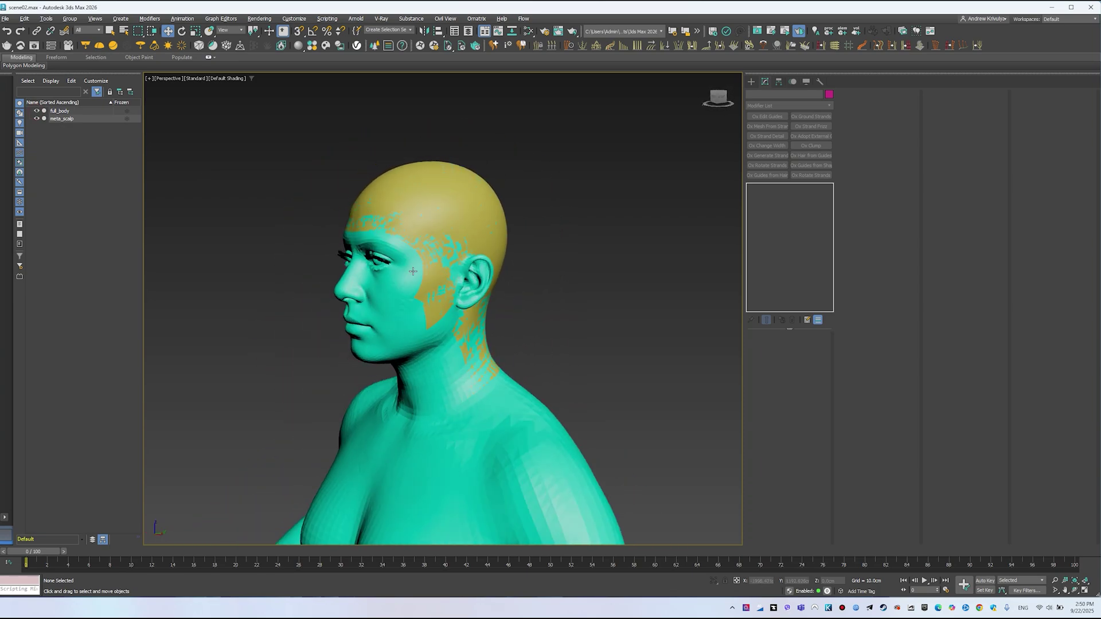
Step: Hide full_body and select meta_scalp as the base surface for the hair
left_click(36, 111)
middle_click_drag(379, 235, 388, 241, "alt")
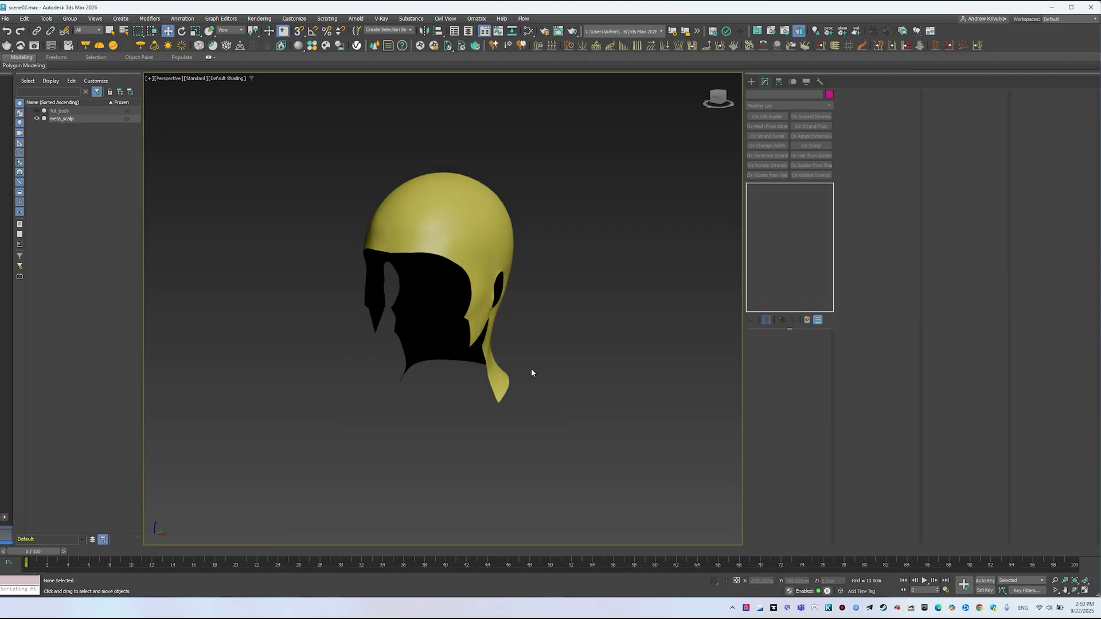
middle_click_drag(450, 212, 442, 216, "alt")
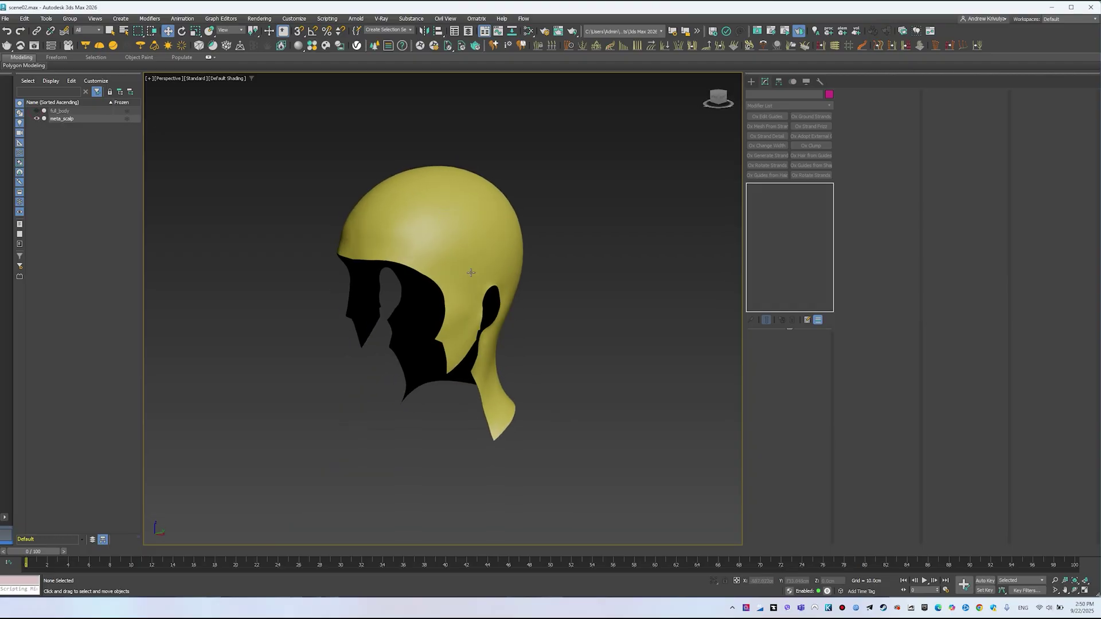
left_click(504, 208)
Step: Add Ornatrix hair to meta_scalp using the Basic groom preset, imported as Full Stack
left_click(477, 19)
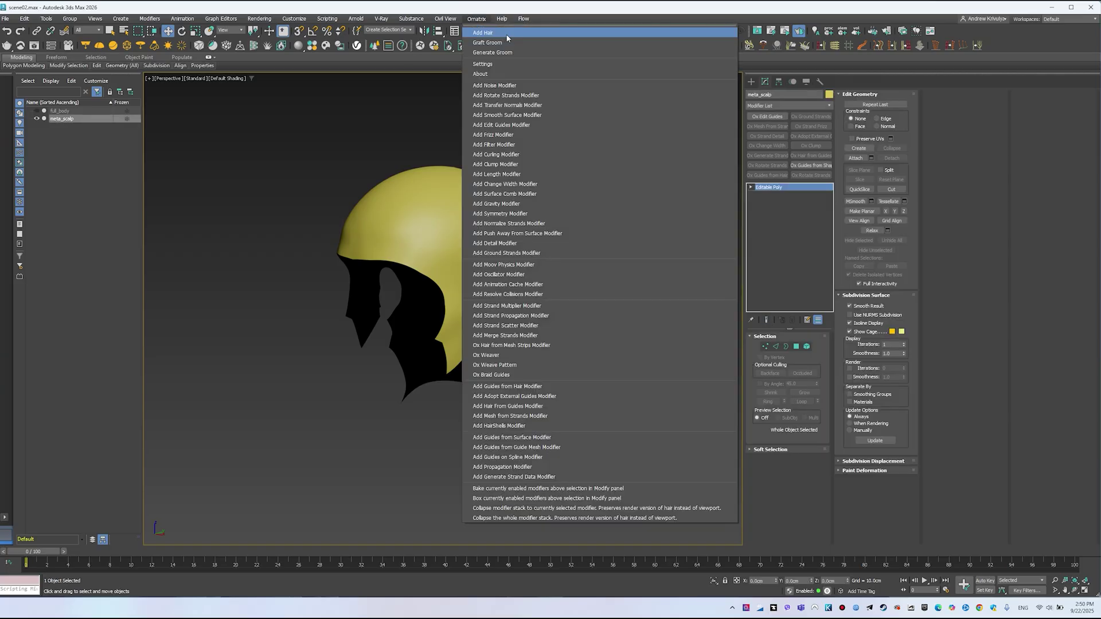
left_click(476, 19)
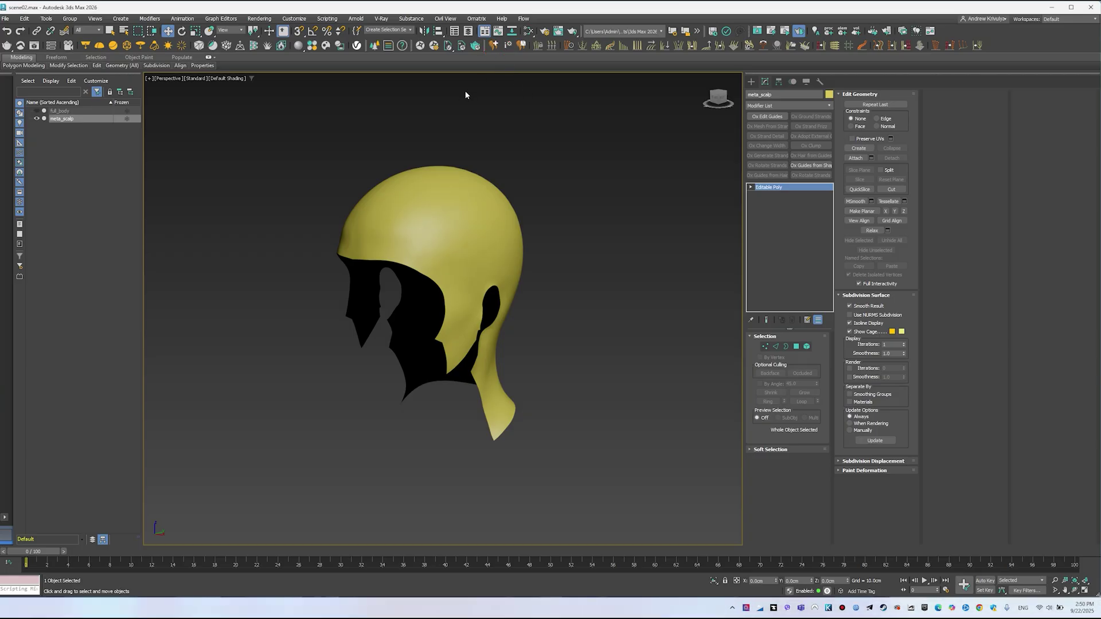
left_click(567, 260)
left_click(440, 221)
left_click(494, 47)
left_click(495, 37)
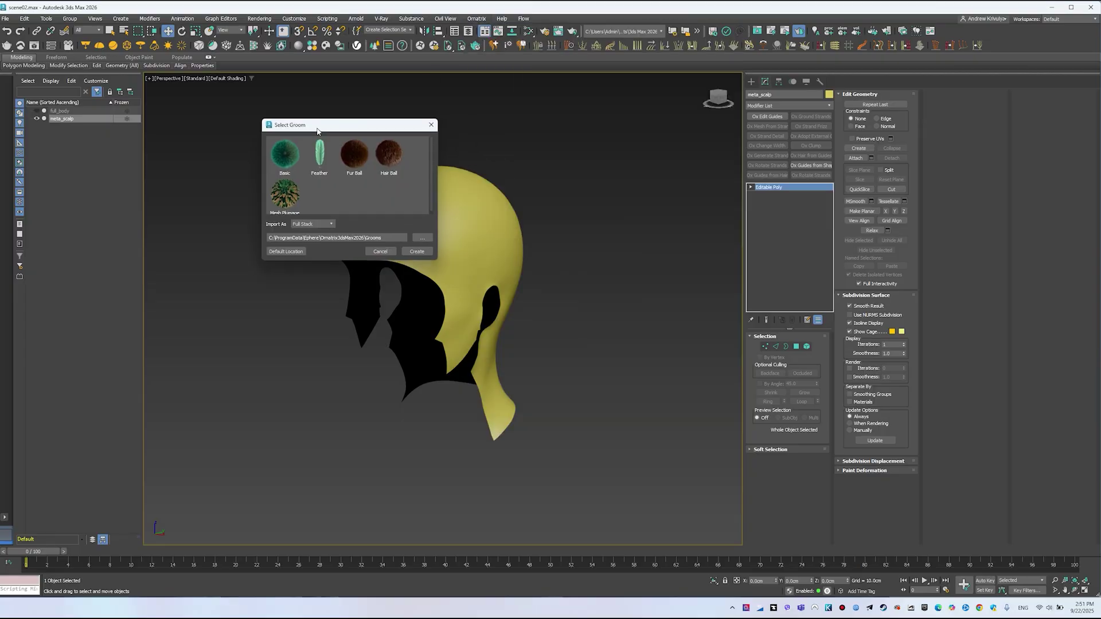
left_click_drag(317, 131, 200, 152)
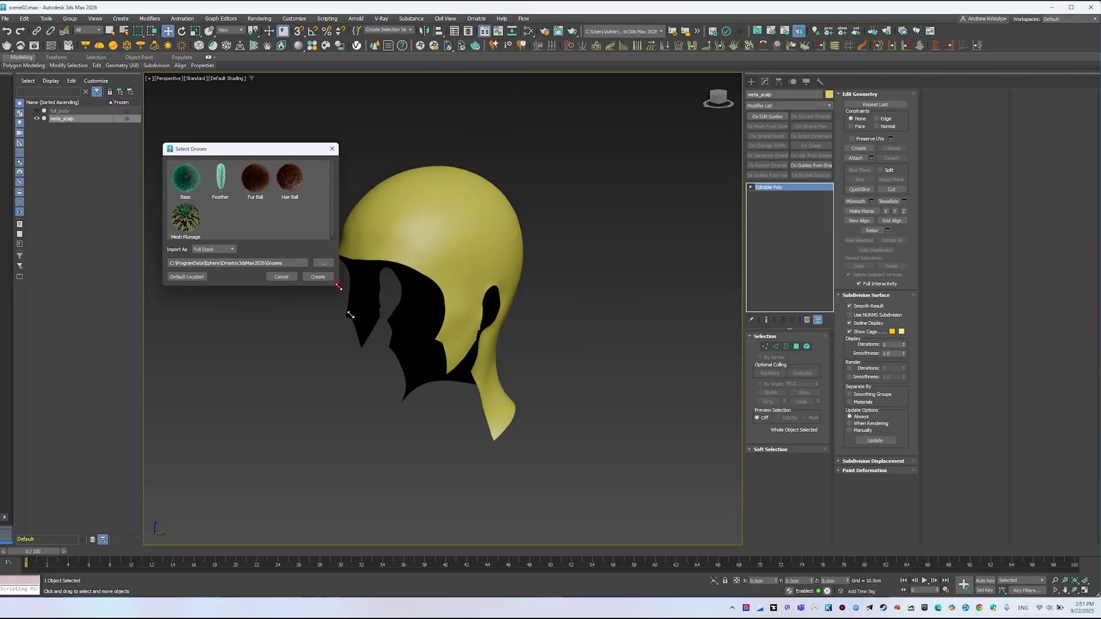
left_click_drag(338, 286, 367, 338)
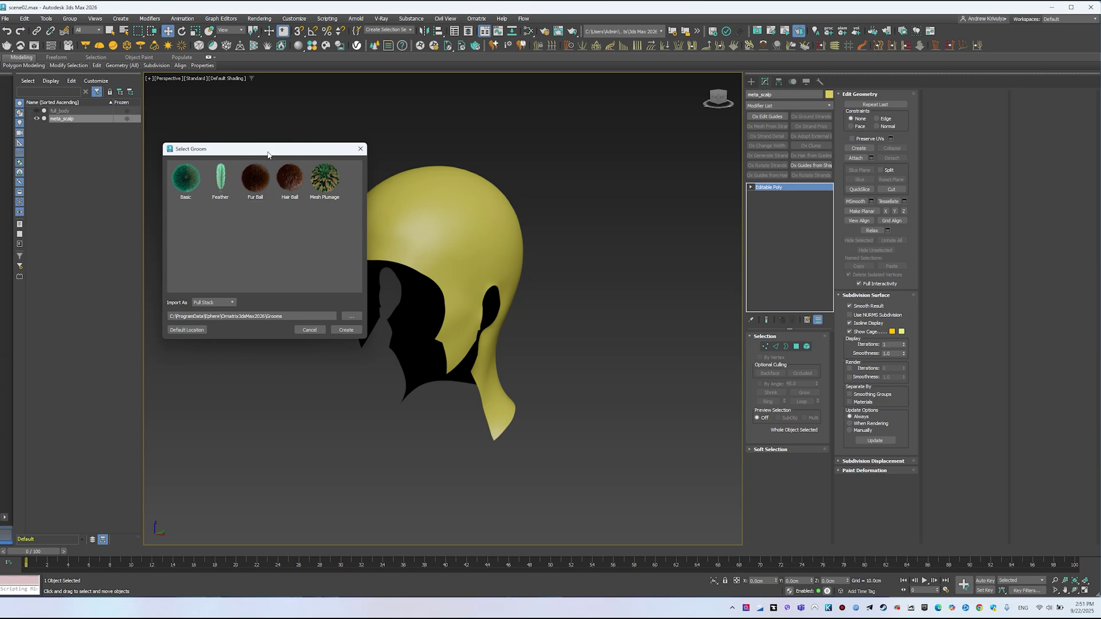
left_click_drag(267, 155, 217, 179)
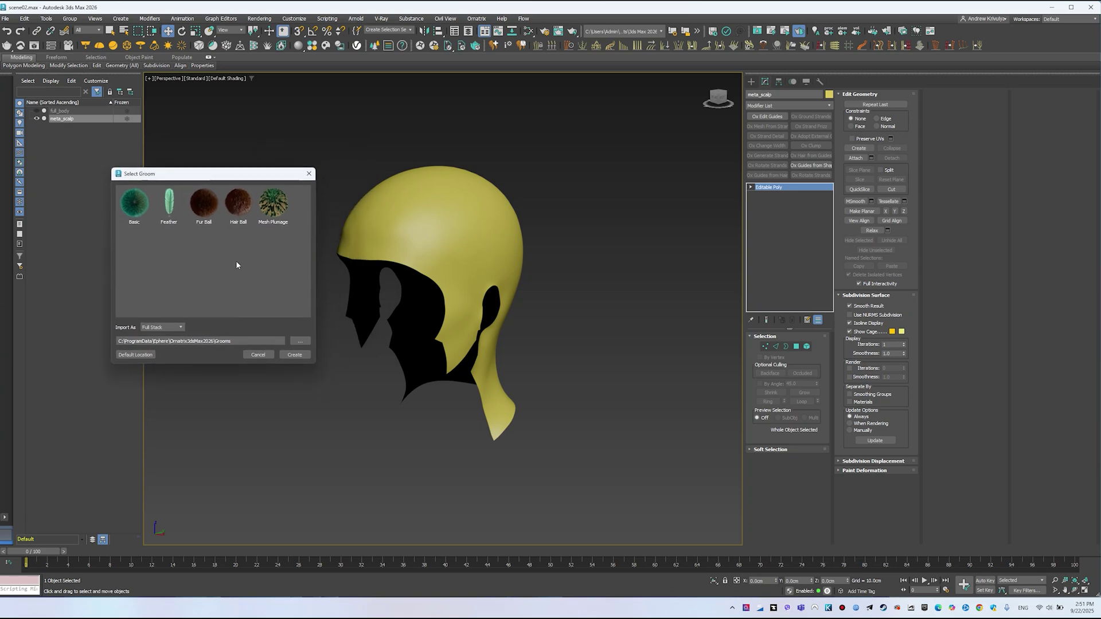
double_click(134, 203)
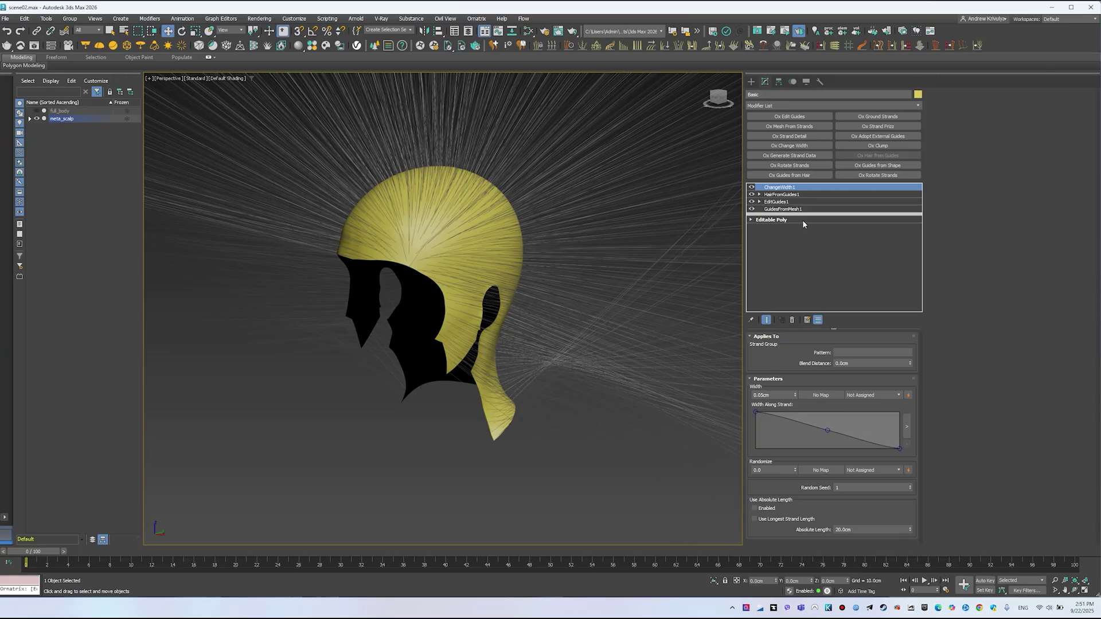
Step: Disable the ChangeWidth1, HairFromGuides1 and EditGuides1 modifiers and open the GuidesFromMesh1 settings
left_click(790, 195)
left_click(788, 187)
left_click(782, 209)
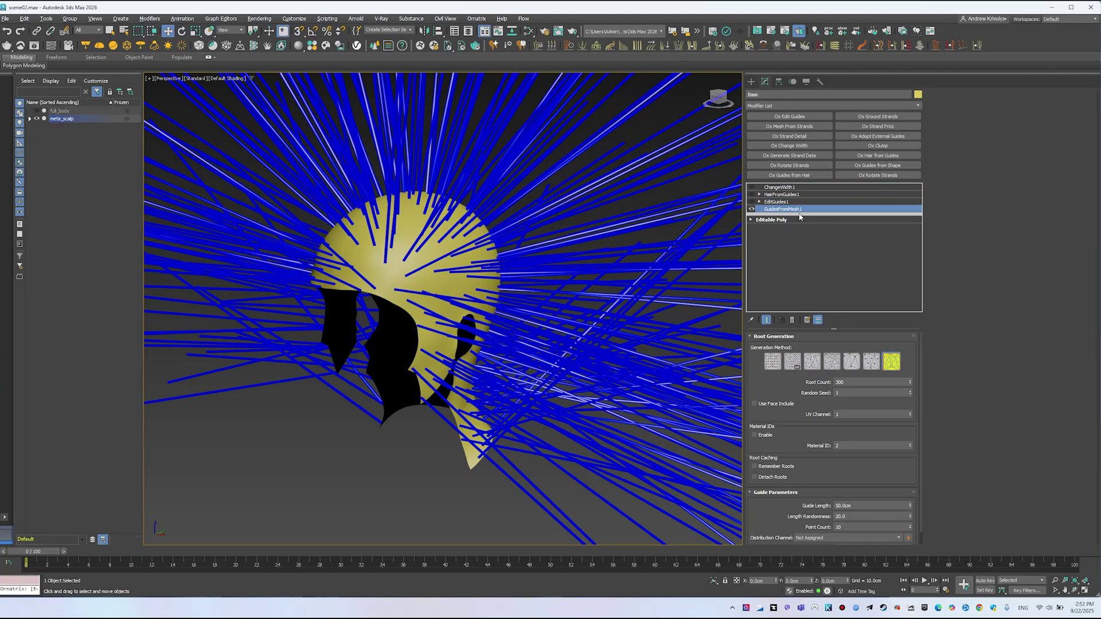
Step: Re-enable EditGuides1 and select a group of guide strands fanning out from the upper back of the head
left_click(883, 202)
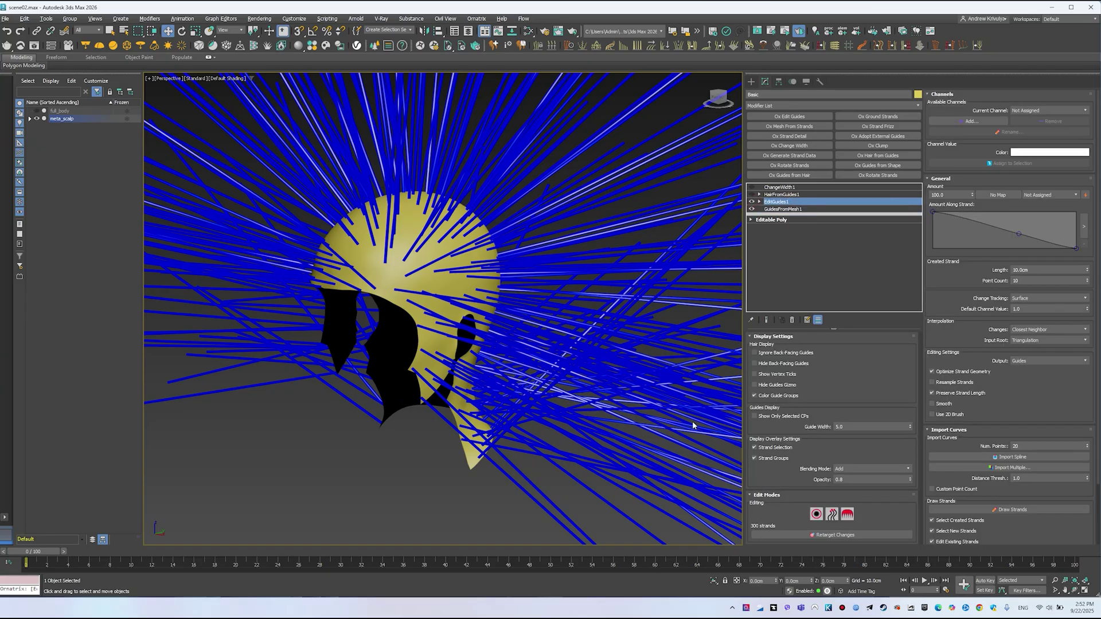
left_click(815, 514)
scroll(531, 414, "down", 2)
left_click_drag(577, 108, 688, 205)
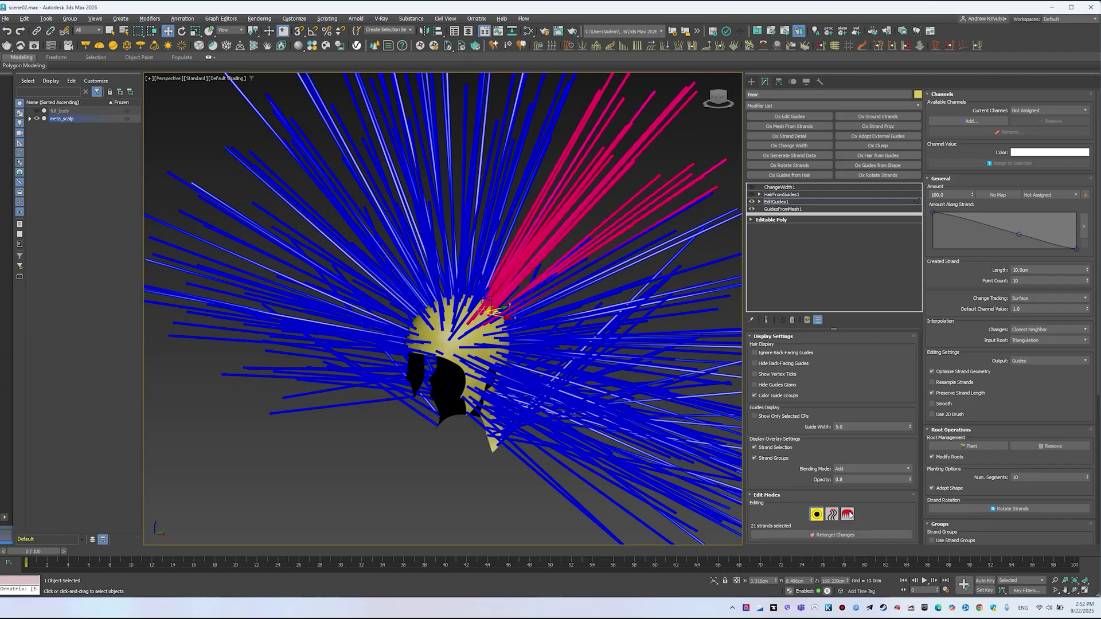
Step: Comb the guides with the Comb brush and limit brushing to the selected strands with Affect Selected Only
left_click(848, 515)
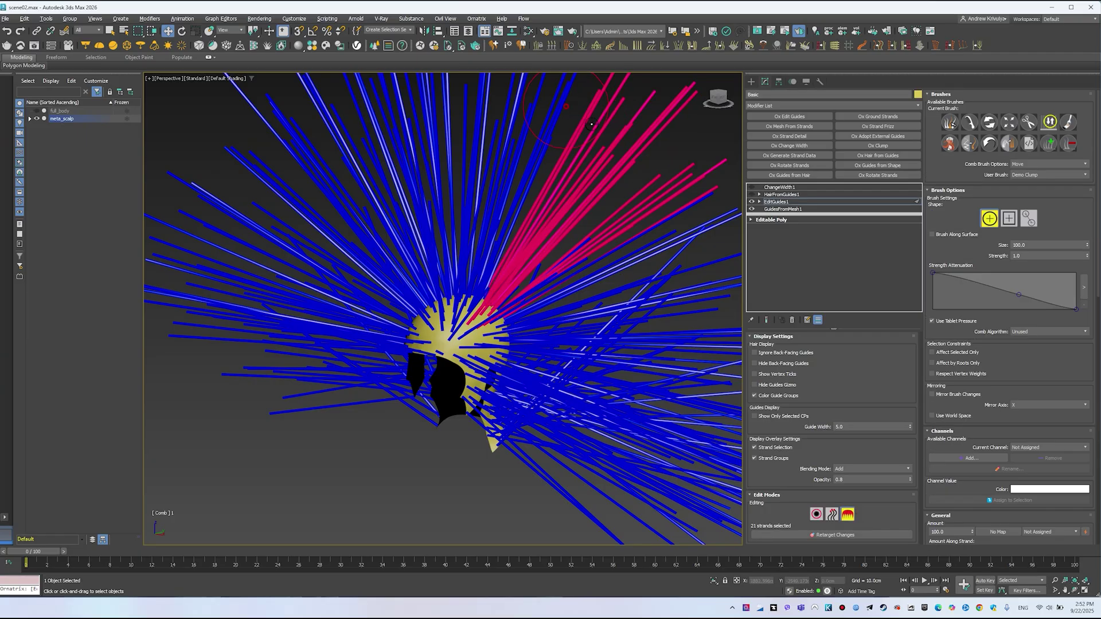
mouse_move(591, 124)
left_mouse_down()
mouse_move(650, 215)
mouse_move(606, 227)
left_mouse_up()
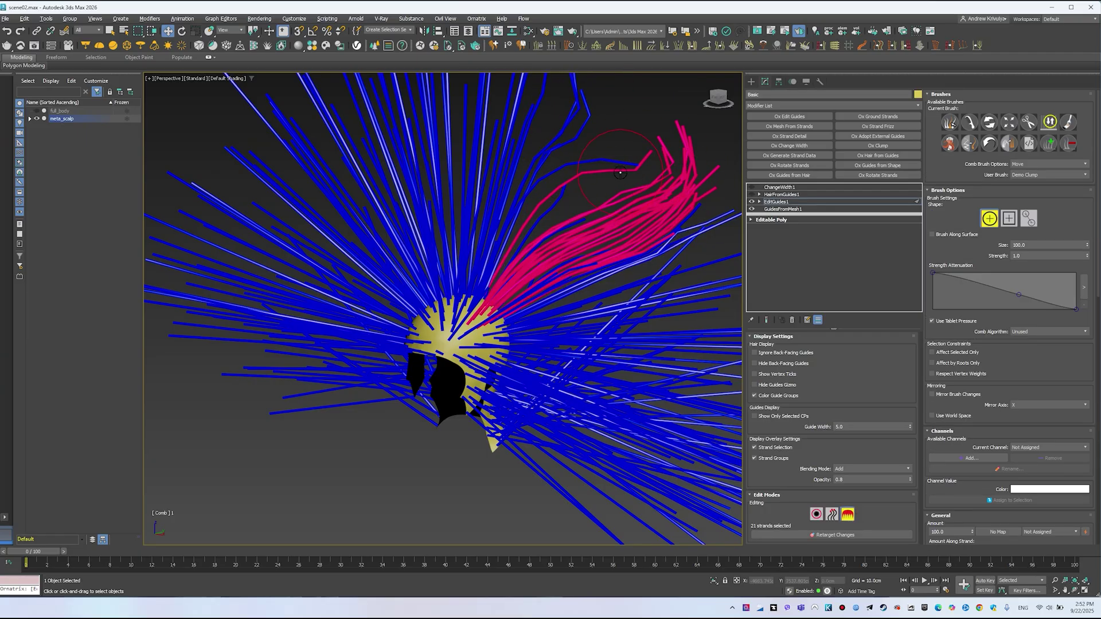
left_click(933, 352)
middle_click_drag(627, 203, 547, 195)
mouse_move(551, 195)
left_mouse_down()
mouse_move(595, 84)
mouse_move(625, 138)
left_mouse_up()
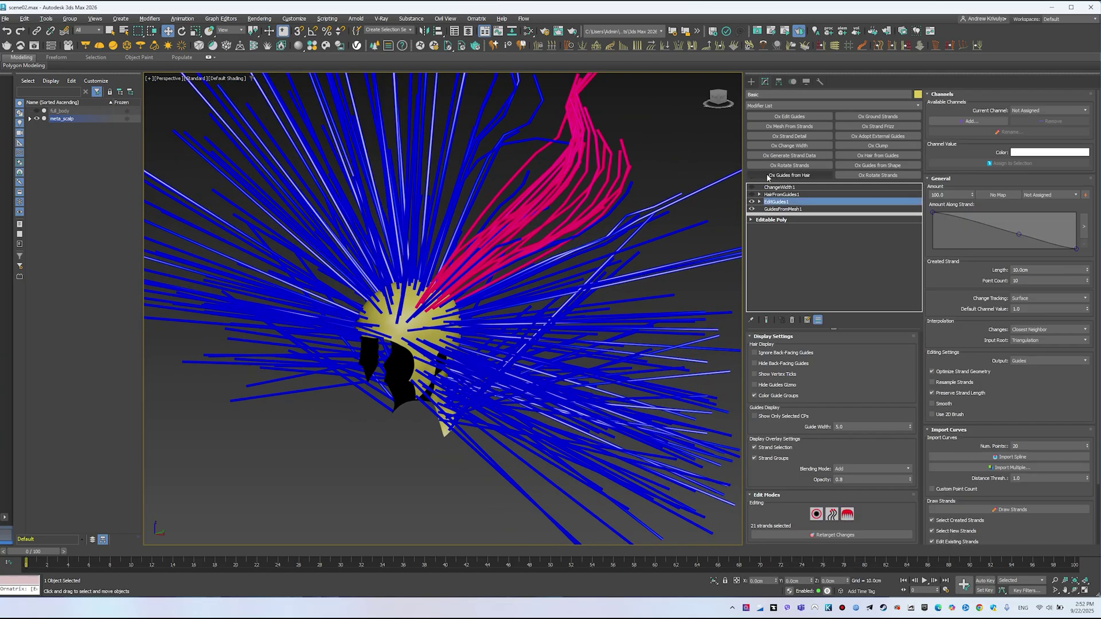
Step: Re-enable the HairFromGuides1 modifier to fill the scalp with hair interpolated from the guides
left_click(781, 195)
left_click(751, 194)
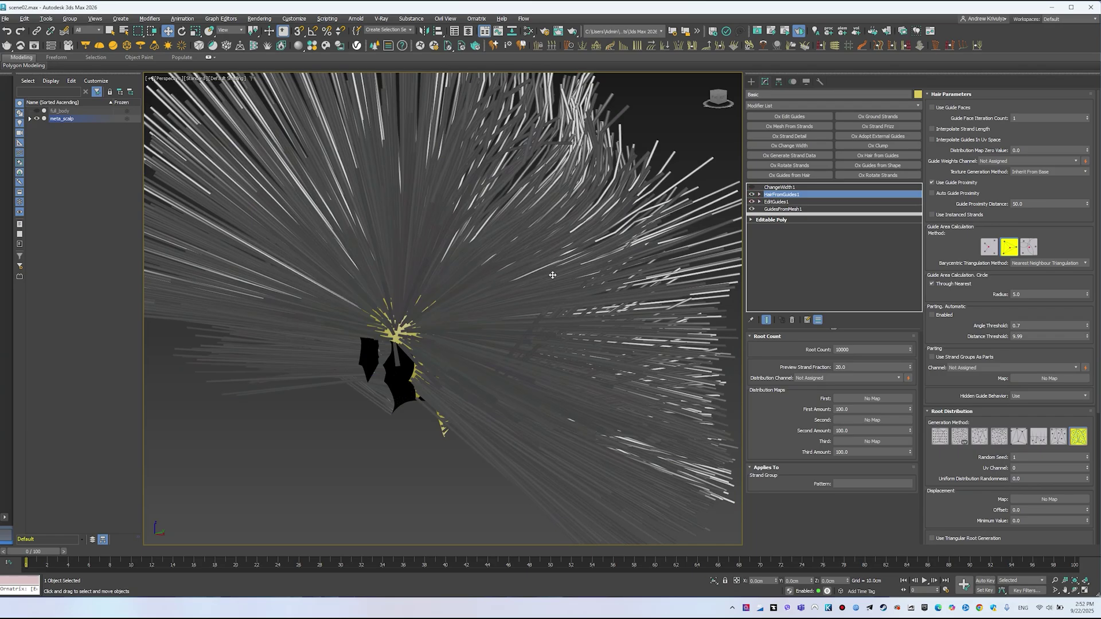
middle_click_drag(417, 234, 543, 198, "alt")
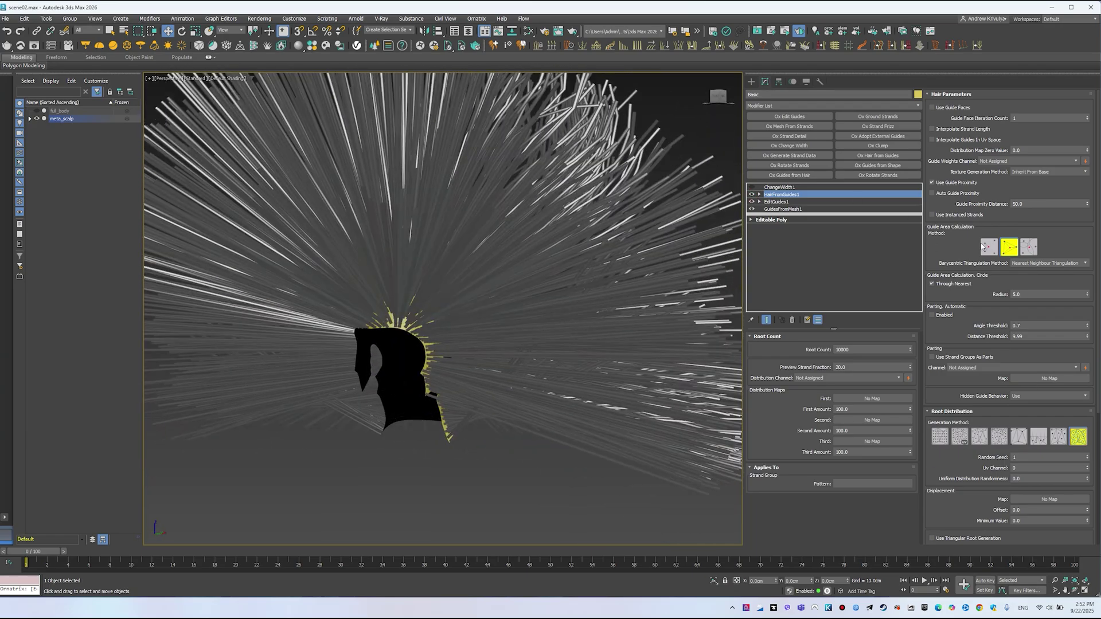
Step: Re-enable ChangeWidth1, set the strand width to 0.6 cm and reshape the Width Along Strand curve
left_click(780, 187)
left_click(752, 187)
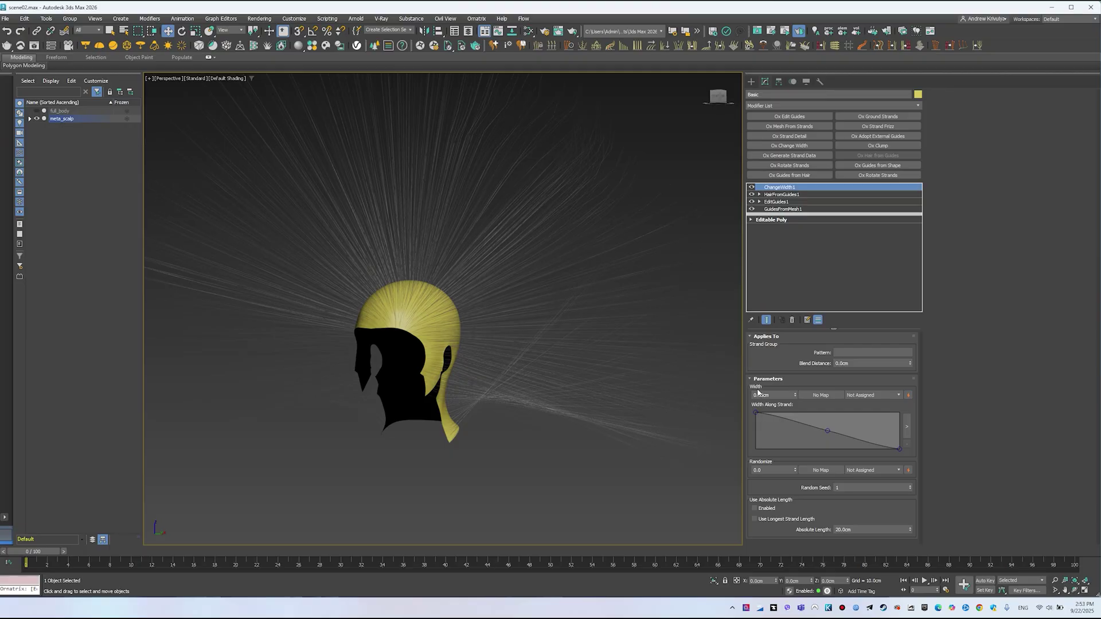
mouse_move(795, 397)
left_mouse_down()
mouse_move(794, 364)
mouse_move(790, 395)
left_mouse_up()
left_click_drag(826, 431, 801, 424)
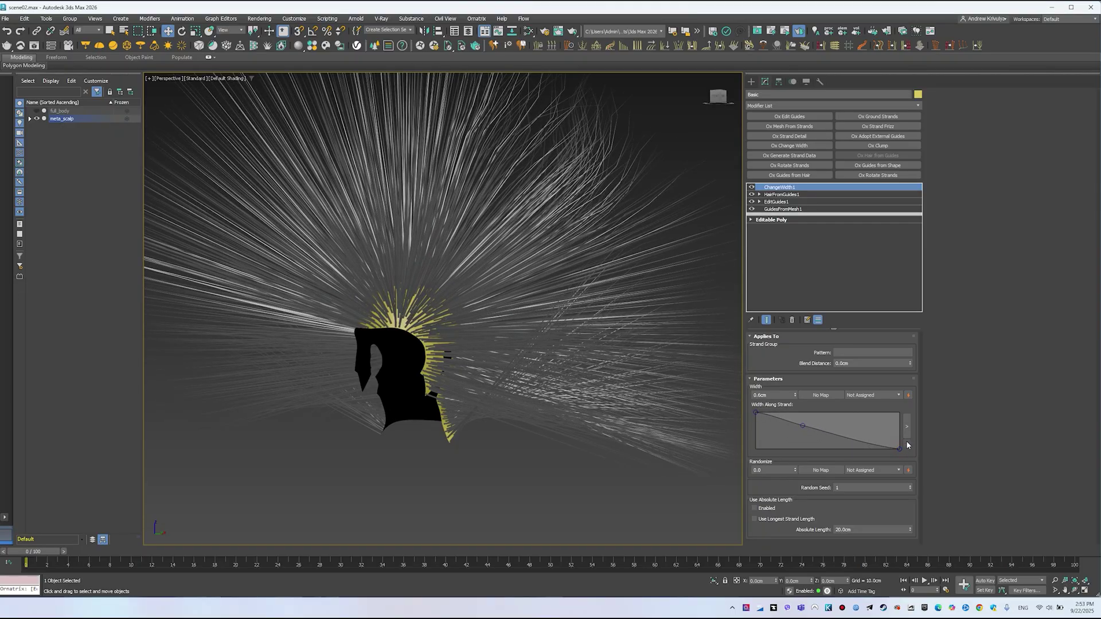
left_click_drag(899, 449, 900, 447)
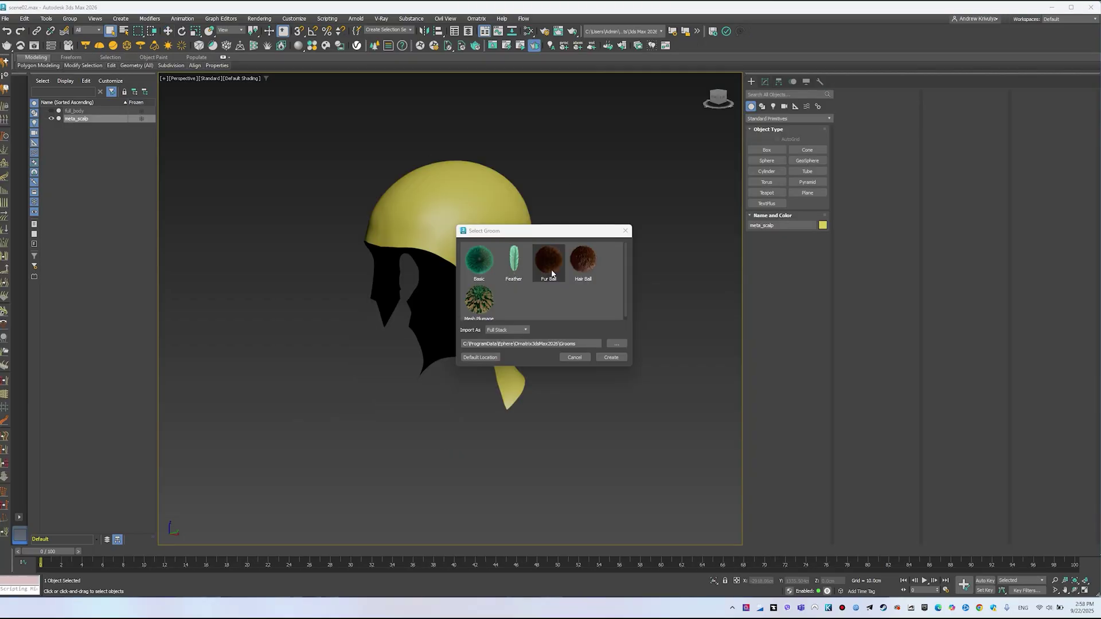
Step: Create the Hair Ball groom preset on meta_scalp, imported as Full Stack
scroll(553, 273, "down", 1)
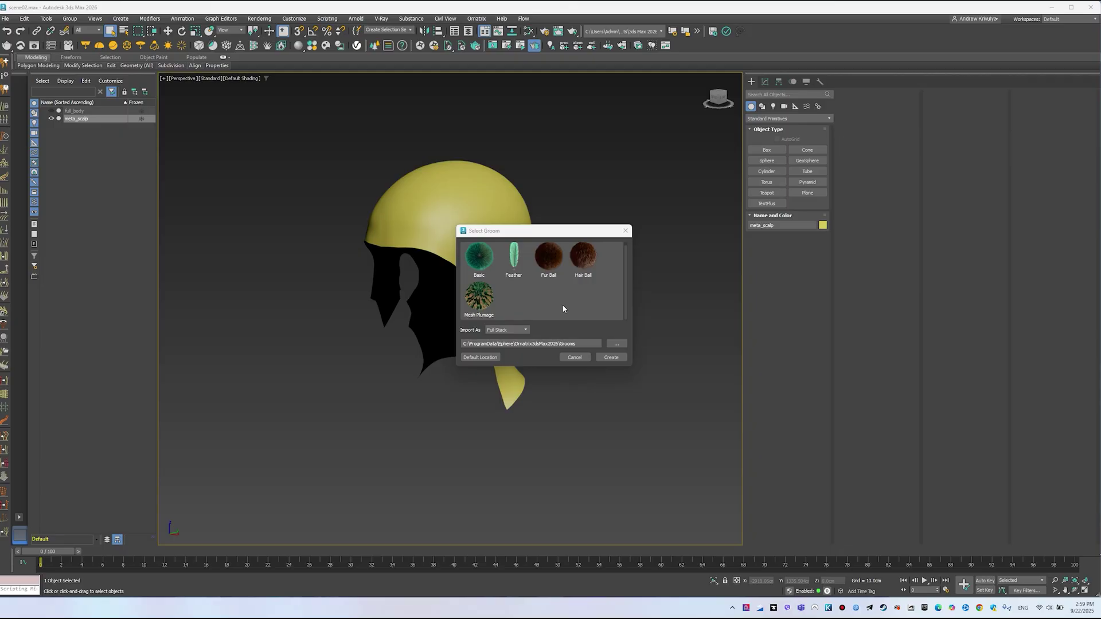
scroll(562, 305, "up", 1)
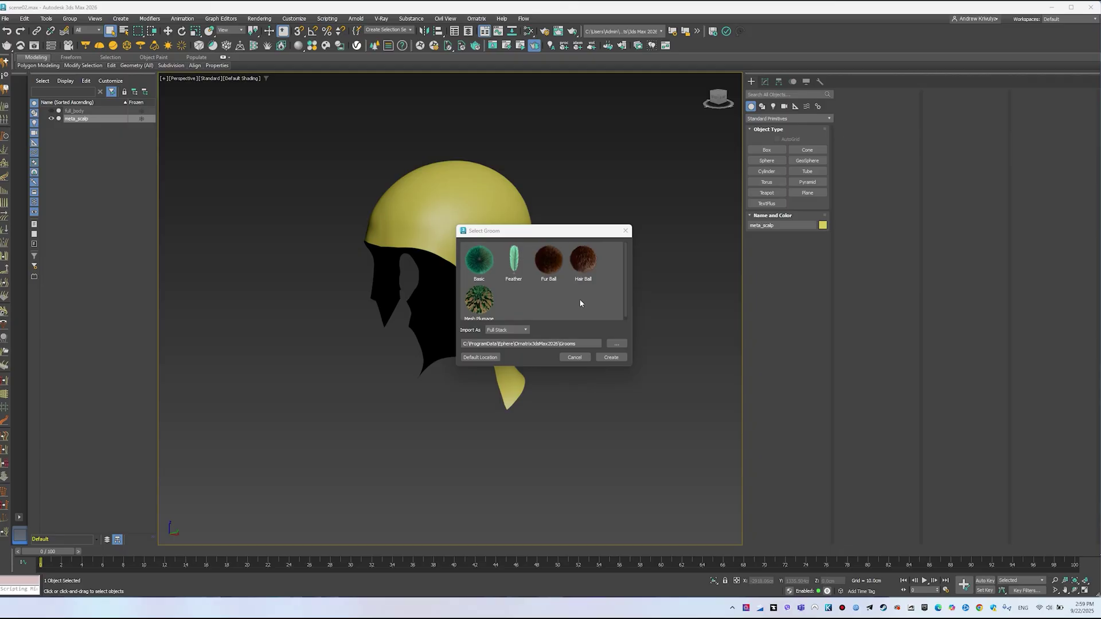
double_click(573, 270)
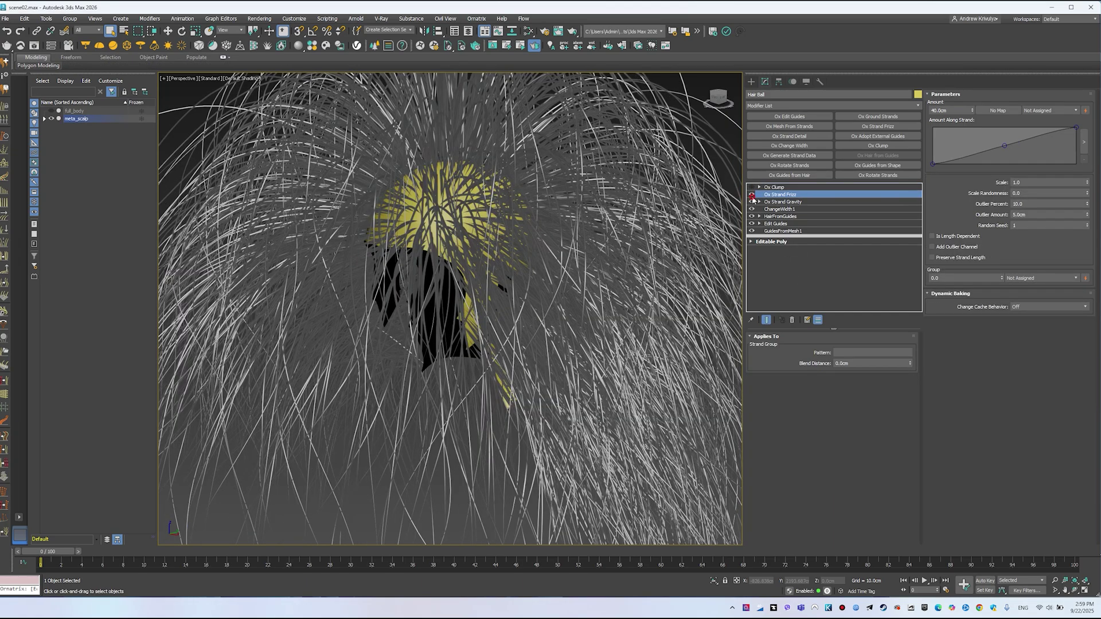
Step: Disable the groom's modifiers from Ox Strand Frizz down to Edit Guides and open the GuidesFromMesh1 settings
left_click_drag(751, 195, 752, 223)
left_click(772, 232)
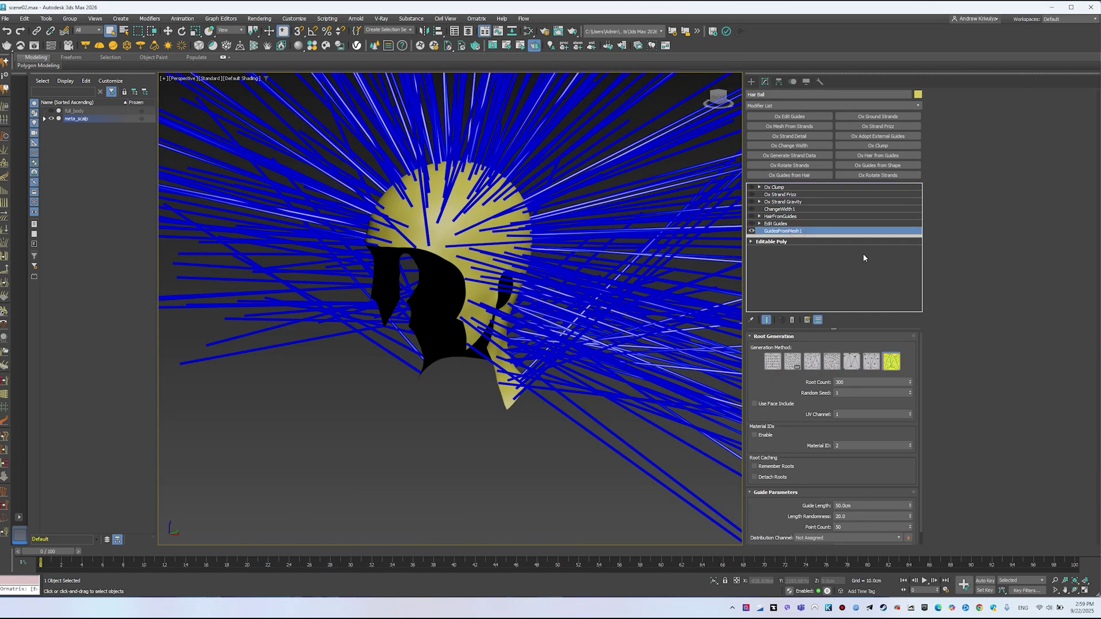
Step: Re-enable the groom's Edit Guides, HairFromGuides and ChangeWidth1 modifiers in turn
left_click(751, 224)
left_click(781, 218)
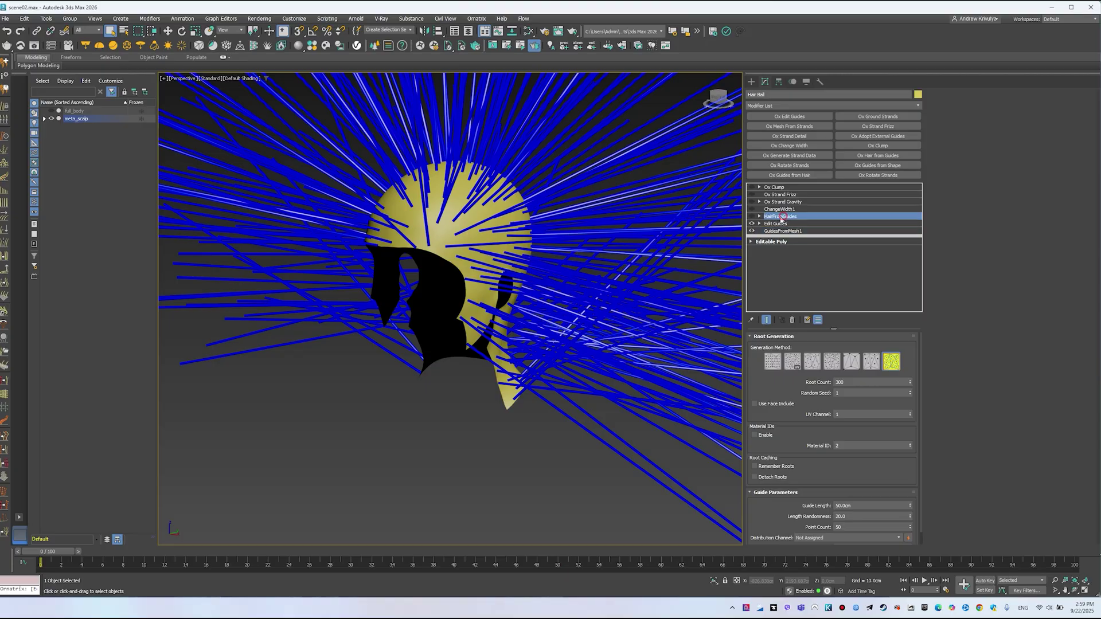
left_click(752, 216)
left_click(779, 209)
left_click(751, 209)
Step: Re-enable Ox Strand Gravity and increase its Force to 3.5 cm so the strands fall downward
left_click(797, 202)
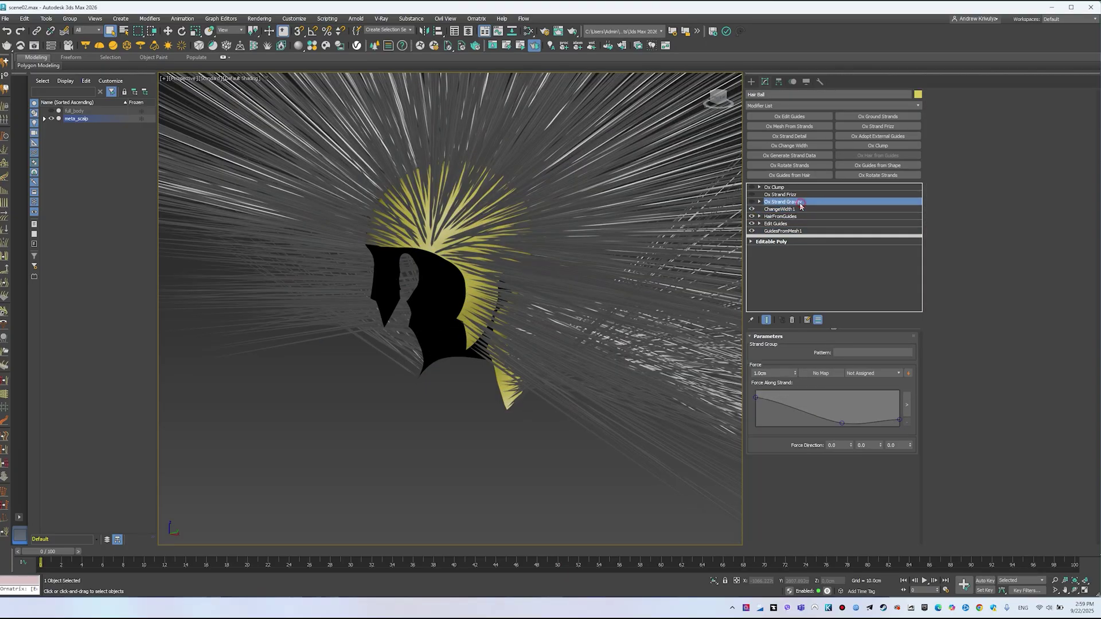
left_click(752, 202)
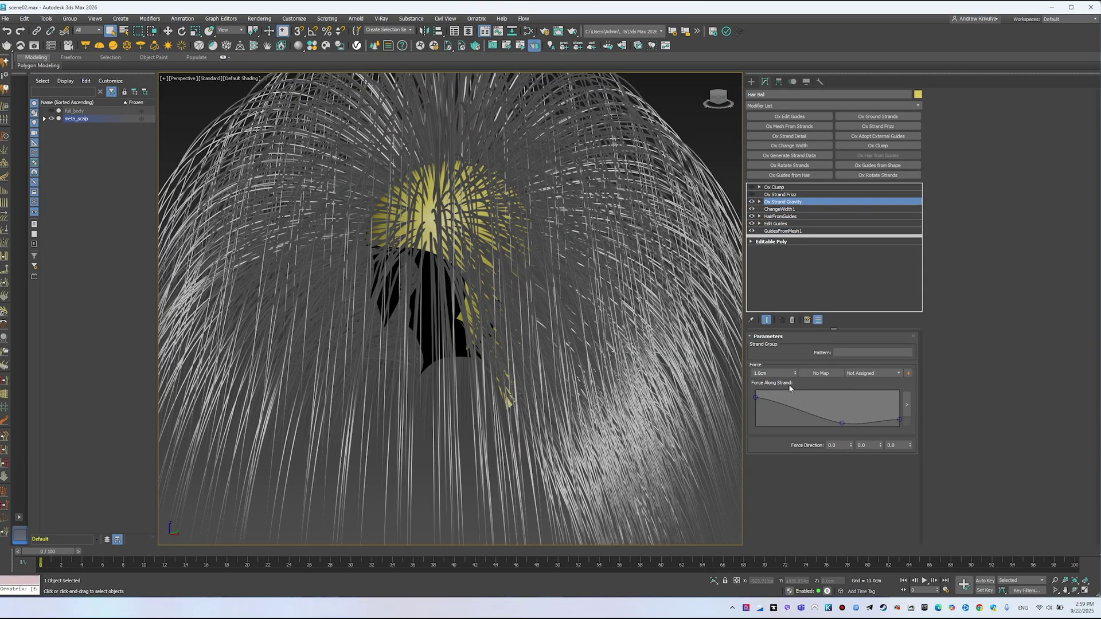
left_click_drag(795, 372, 793, 357)
scroll(539, 324, "down", 2)
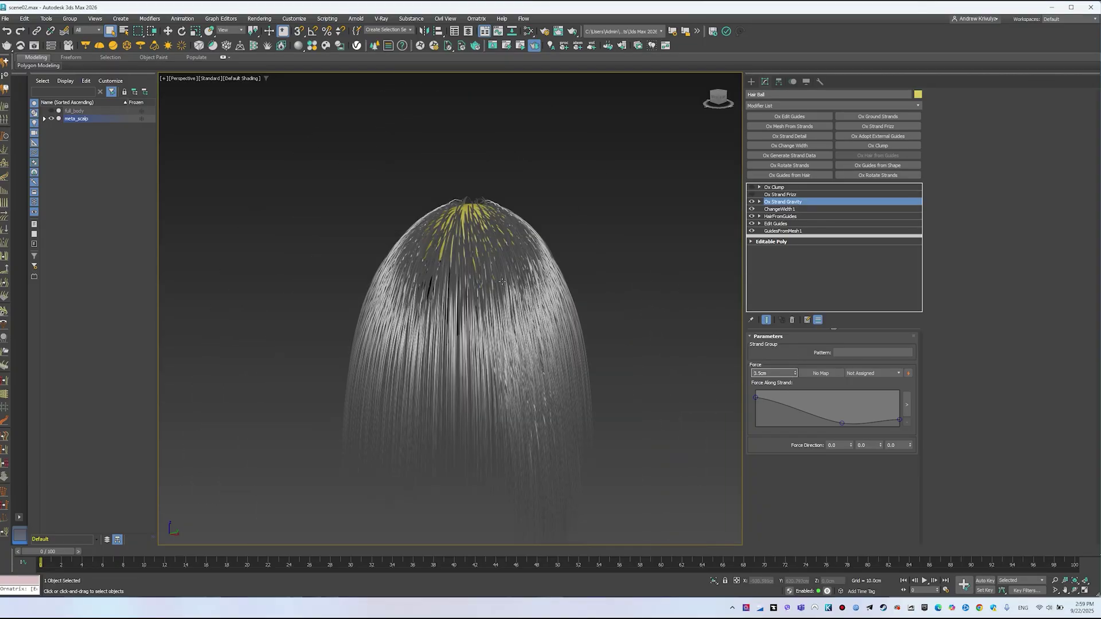
middle_click_drag(539, 324, 559, 255, "alt")
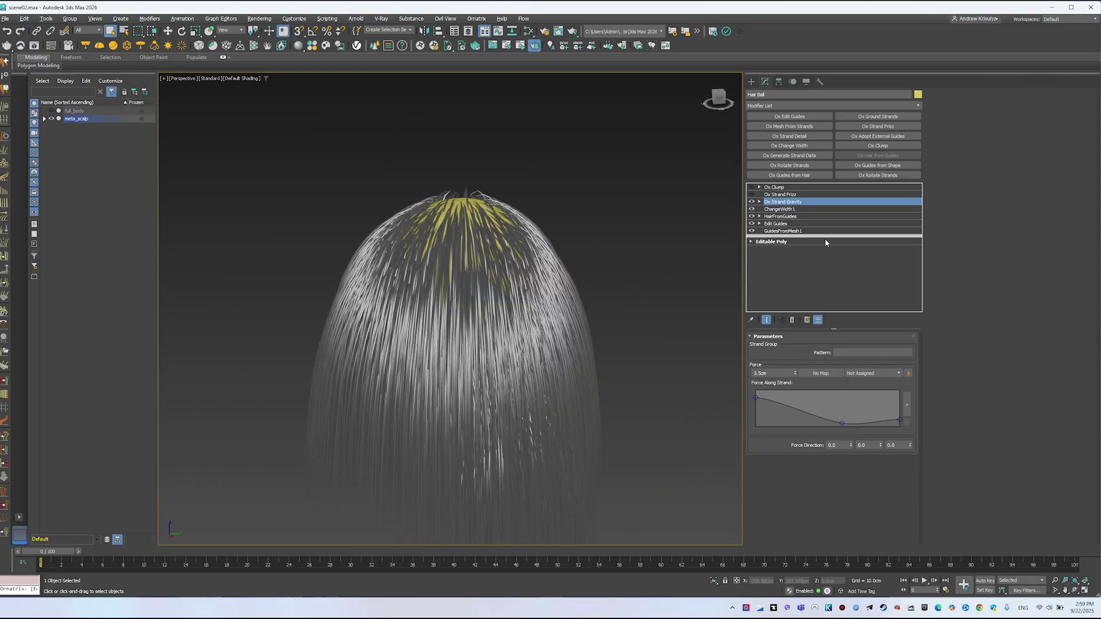
Step: Re-enable Ox Strand Frizz and compare the hair with and without its effect
left_click(798, 195)
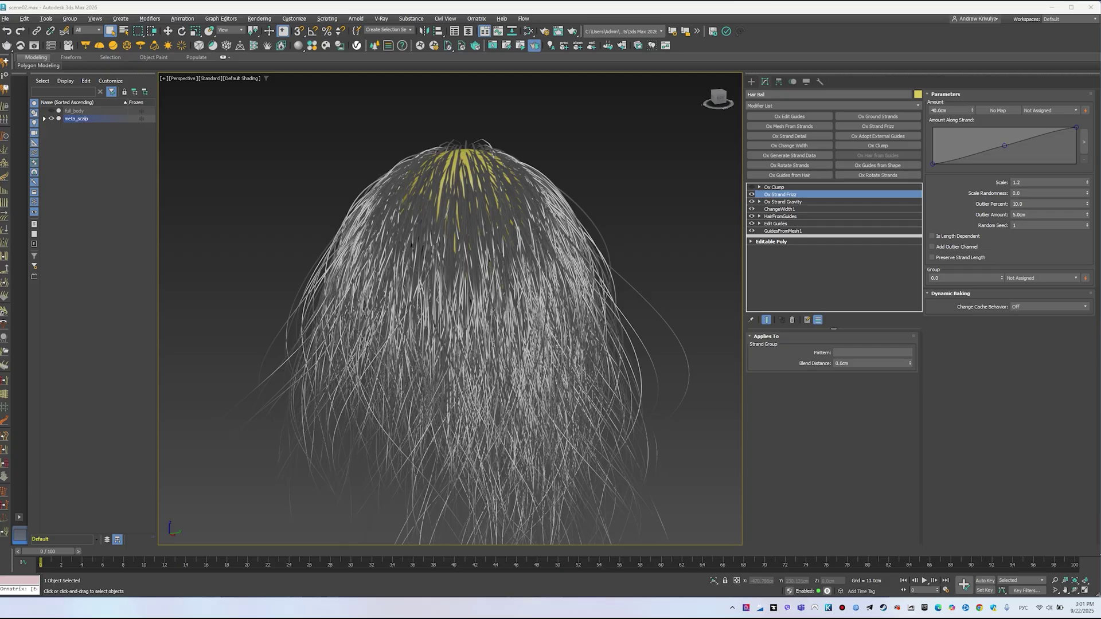
left_click(752, 194)
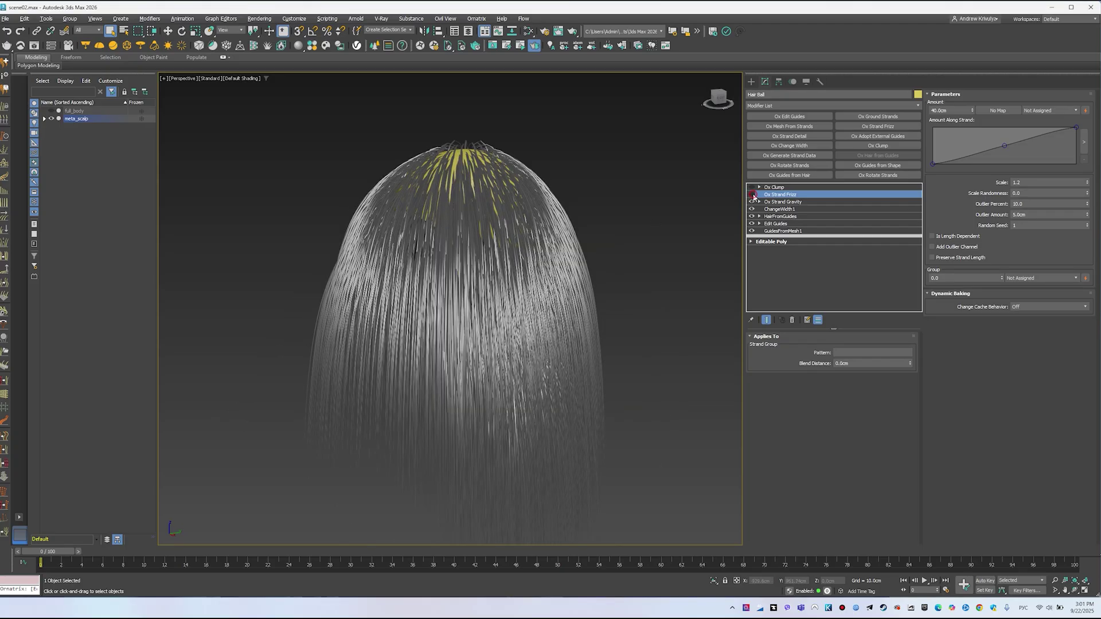
left_click(752, 195)
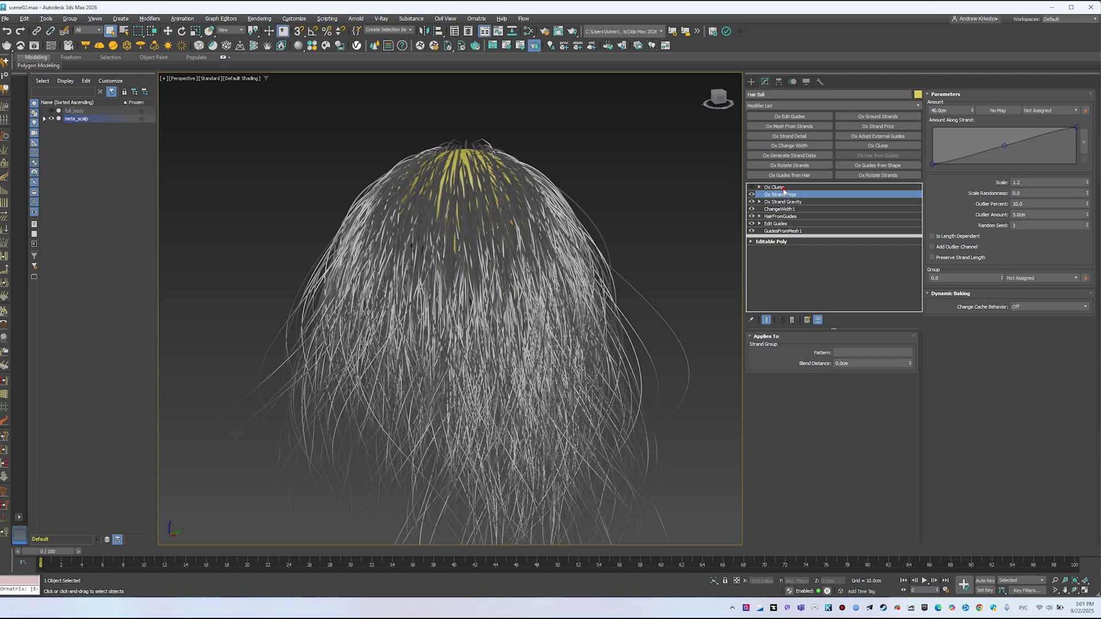
Step: Open the Ox Clump settings and compare the hair with clumping switched on and off, leaving the modifier enabled
left_click(762, 187)
left_click(752, 187)
left_click(752, 187)
left_click(752, 187)
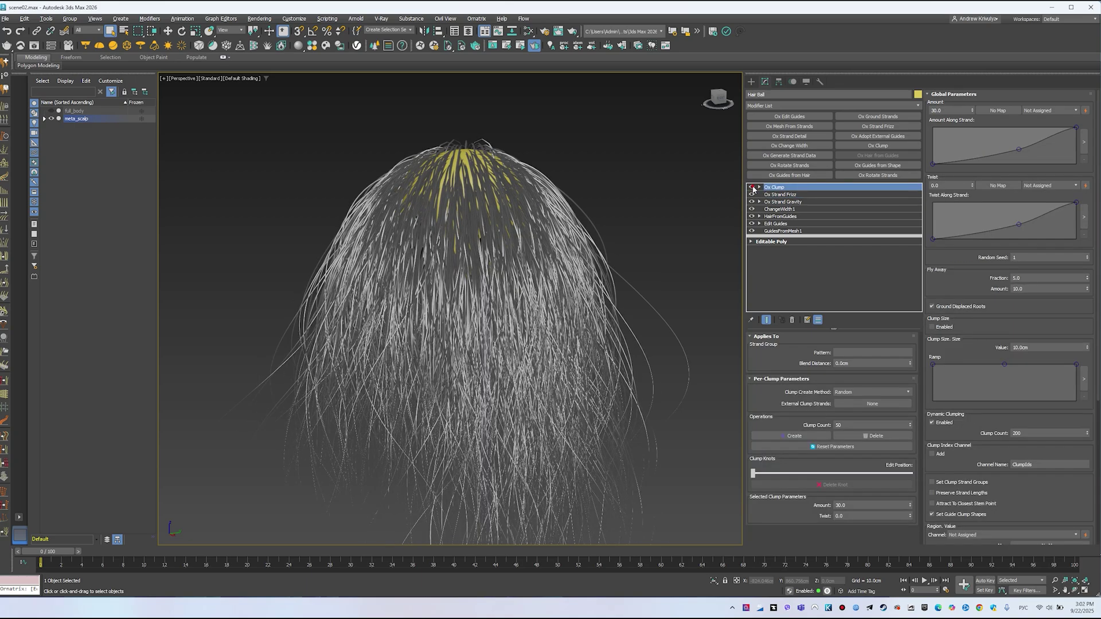
left_click(752, 187)
left_click(753, 187)
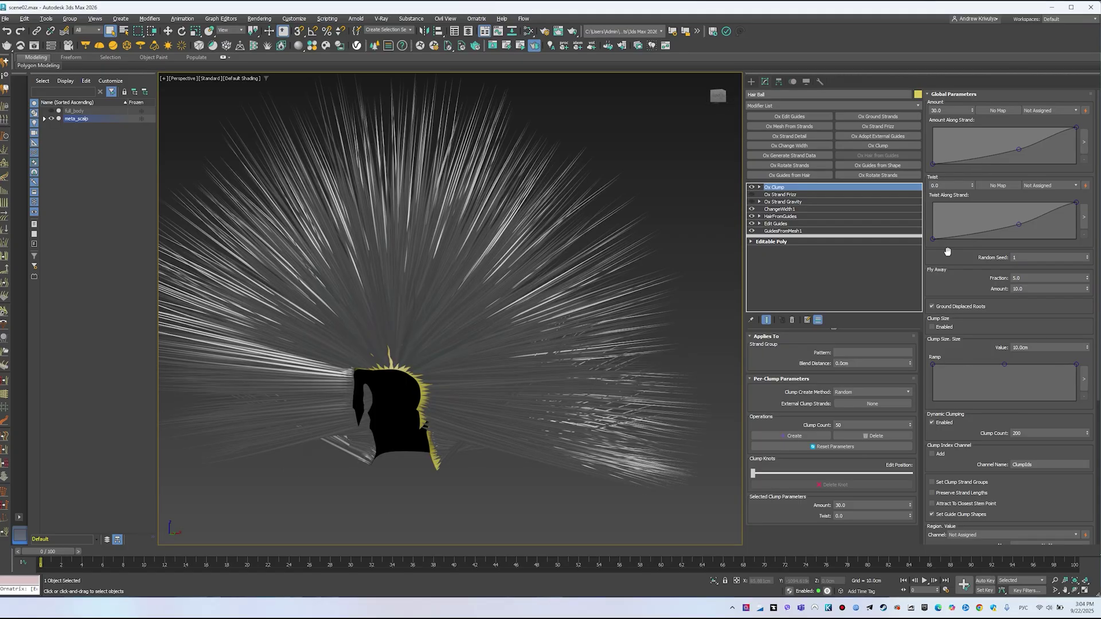
Step: Set Ox Clump's Clump Create Method to Guides and create the clumps from the groom's guides
scroll(1009, 316, "down", 5)
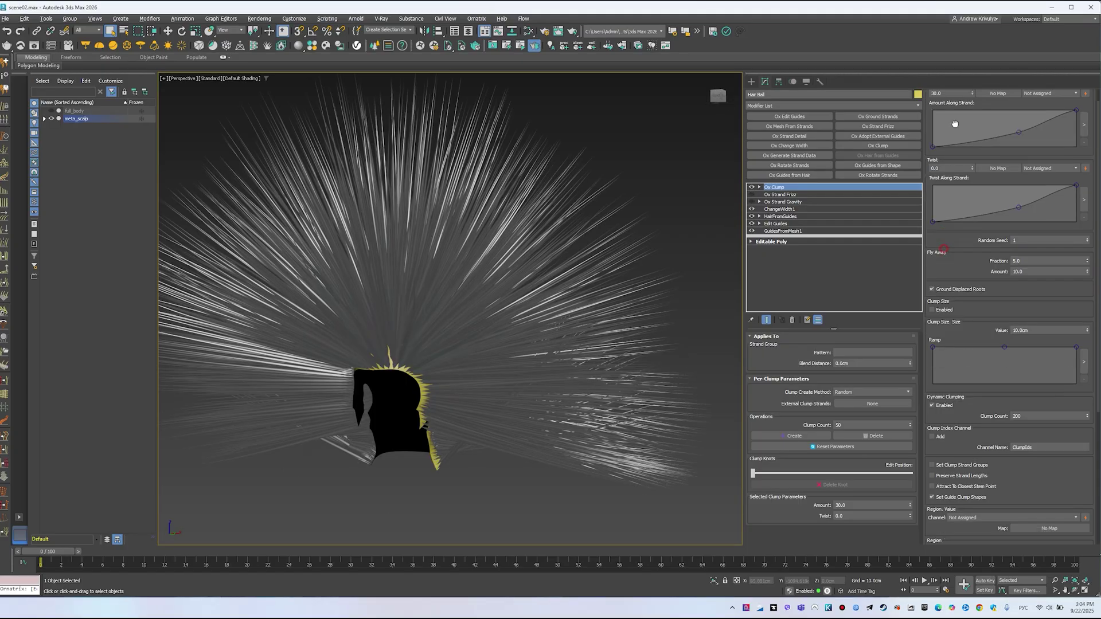
left_click(867, 392)
left_click(849, 407)
left_click(793, 436)
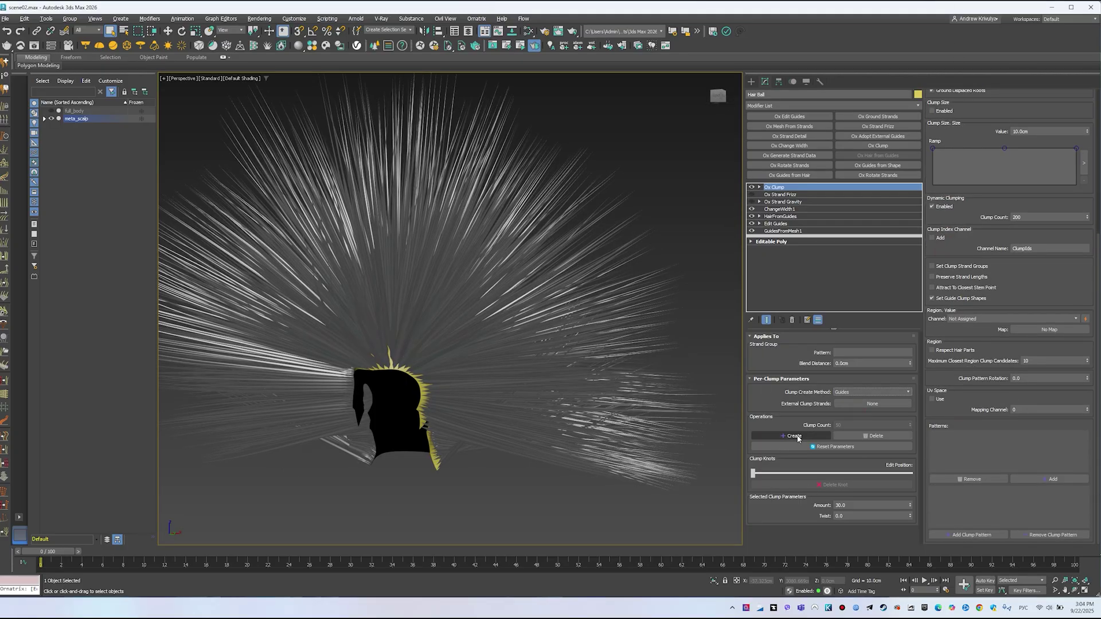
left_click(776, 224)
left_click(774, 187)
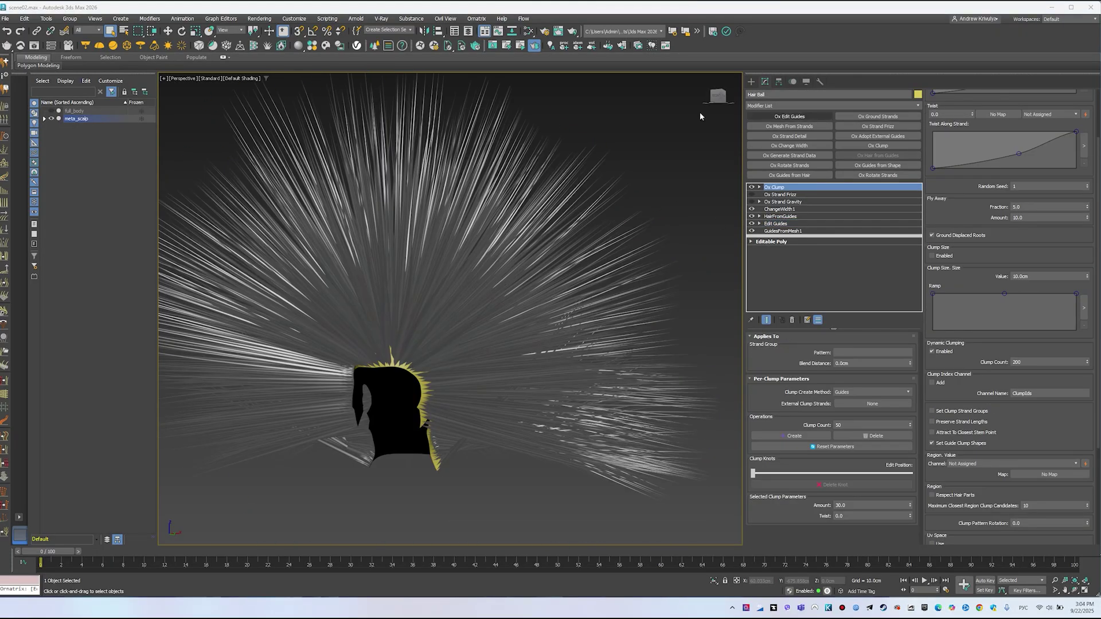
Step: Re-enable Ox Strand Gravity and Ox Strand Frizz on the clumped hair and adjust the frizz Scale
left_click(752, 202)
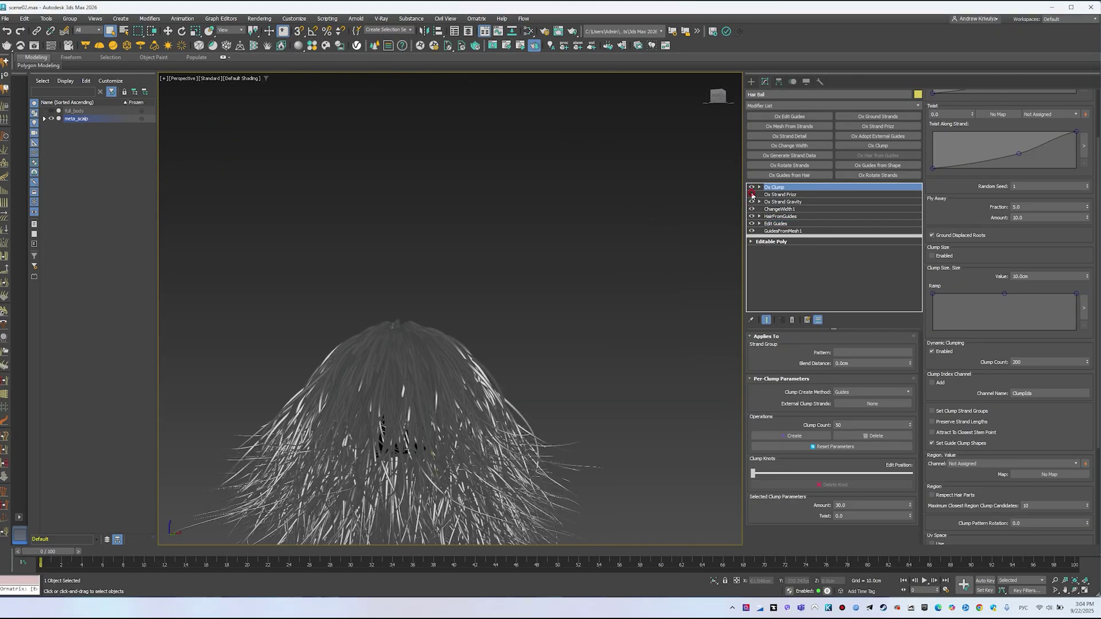
left_click(751, 195)
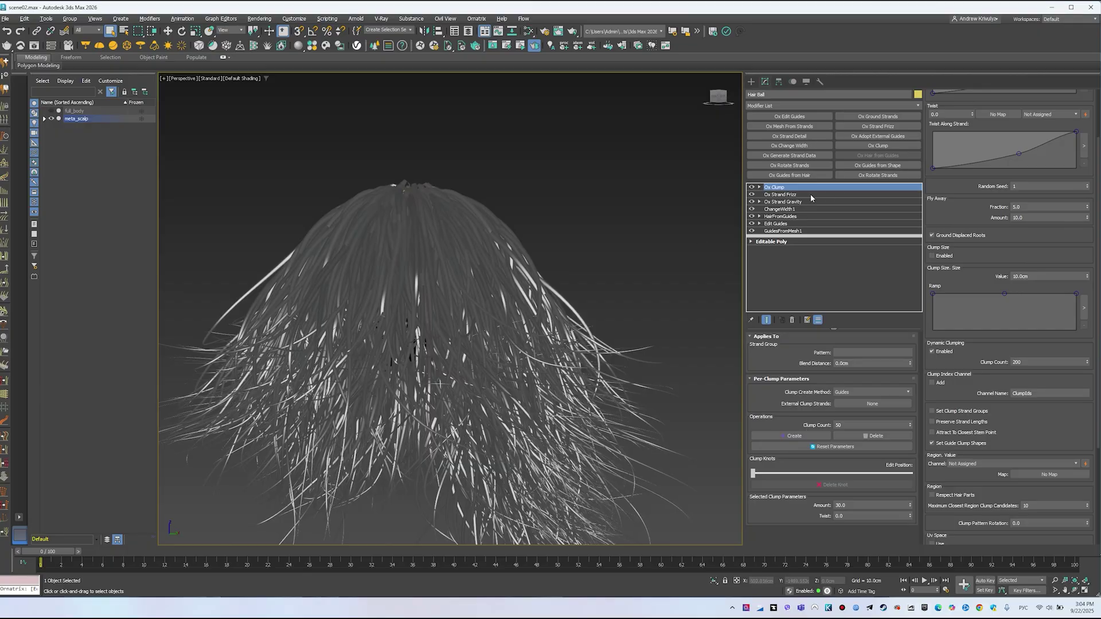
left_click(791, 195)
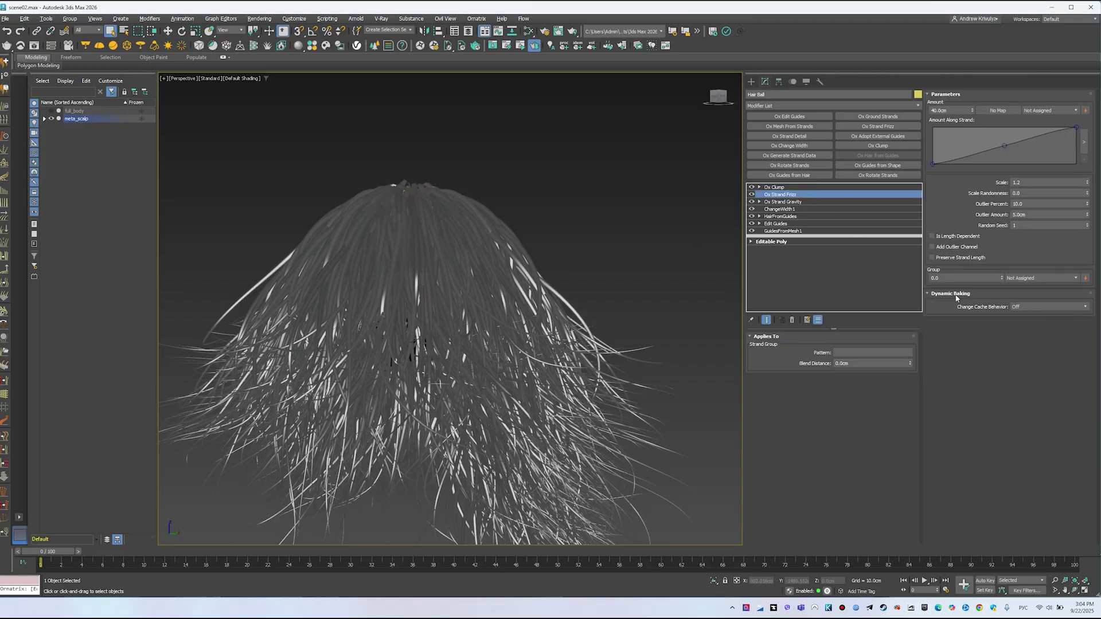
left_click(1088, 181)
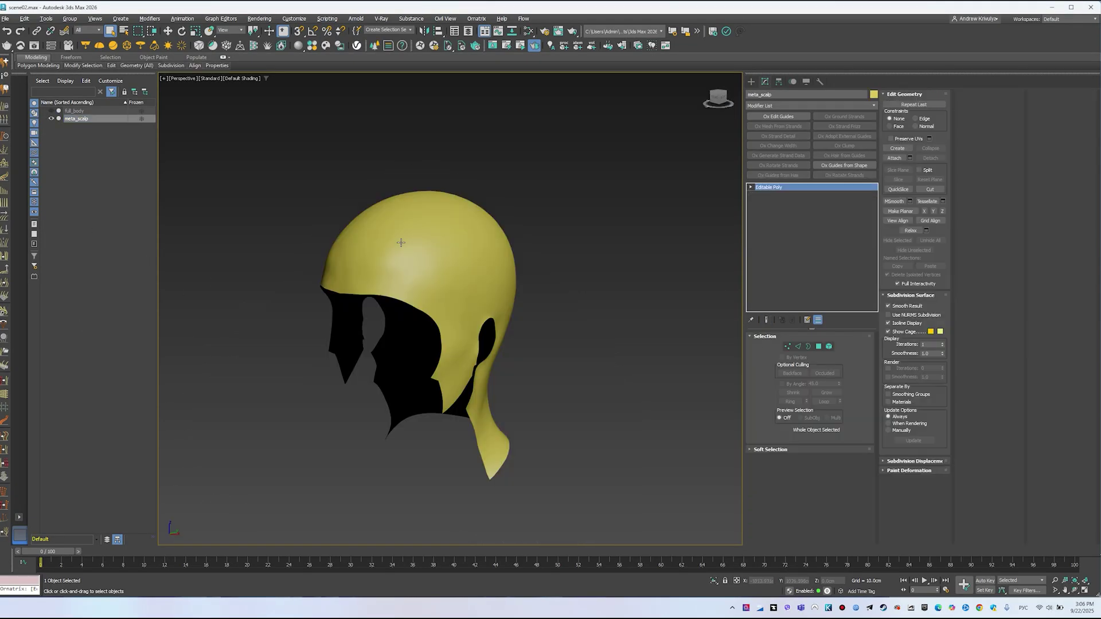
Step: Review the available modifiers and the Total Buttons option in Configure Modifier Sets, then cancel the dialog
scroll(431, 243, "up", 1)
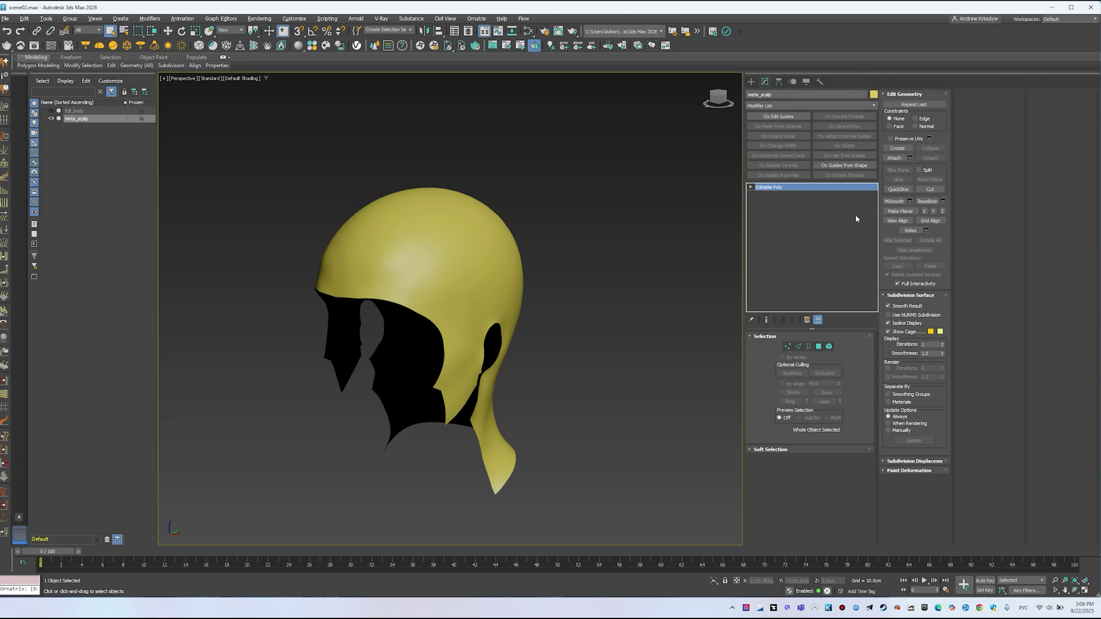
left_click(808, 320)
left_click(842, 332)
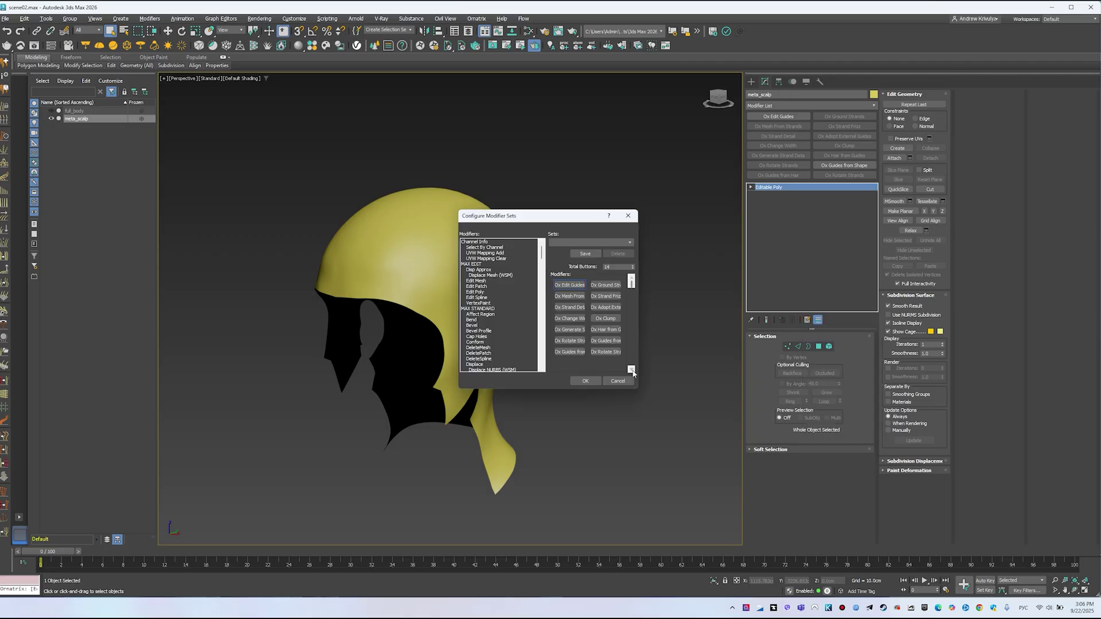
left_click(633, 268)
left_click(633, 267)
left_click_drag(541, 249, 541, 254)
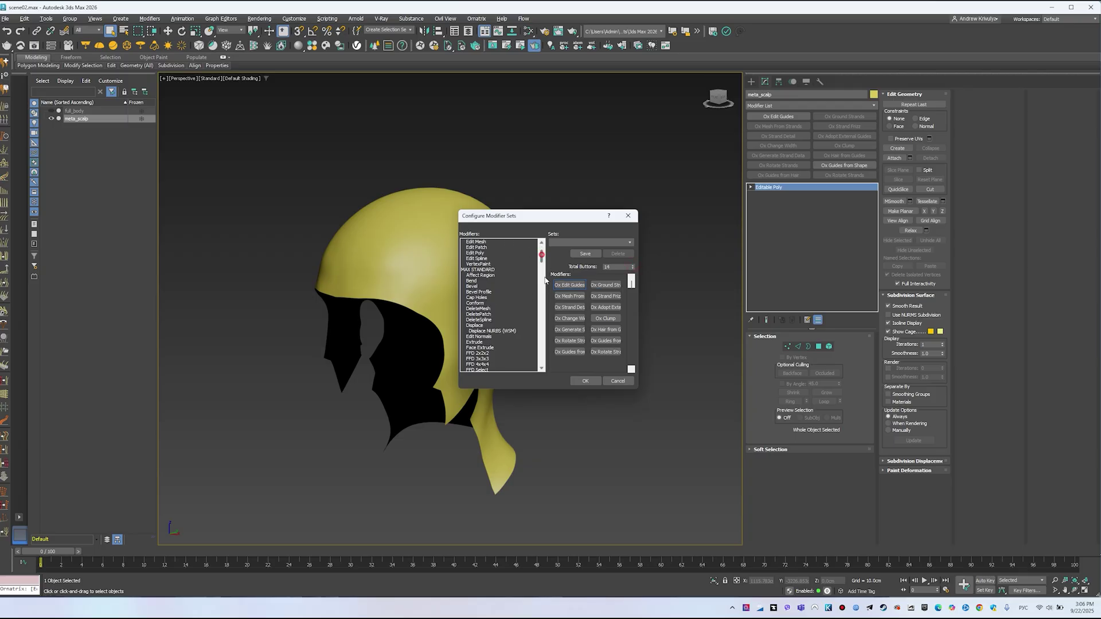
scroll(545, 280, "up", 2)
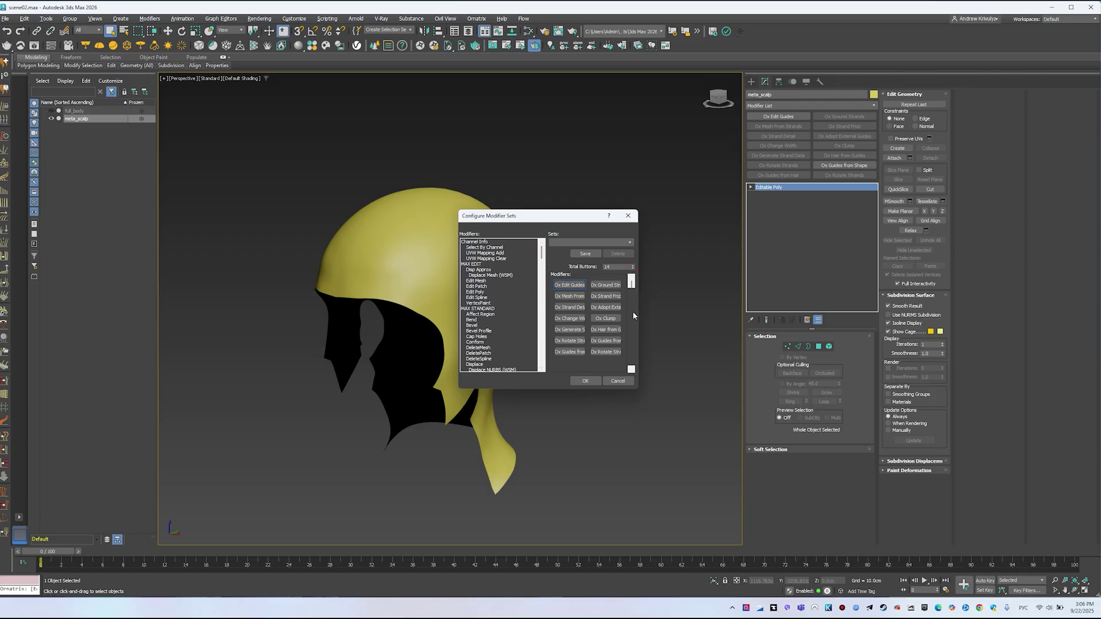
left_click(615, 381)
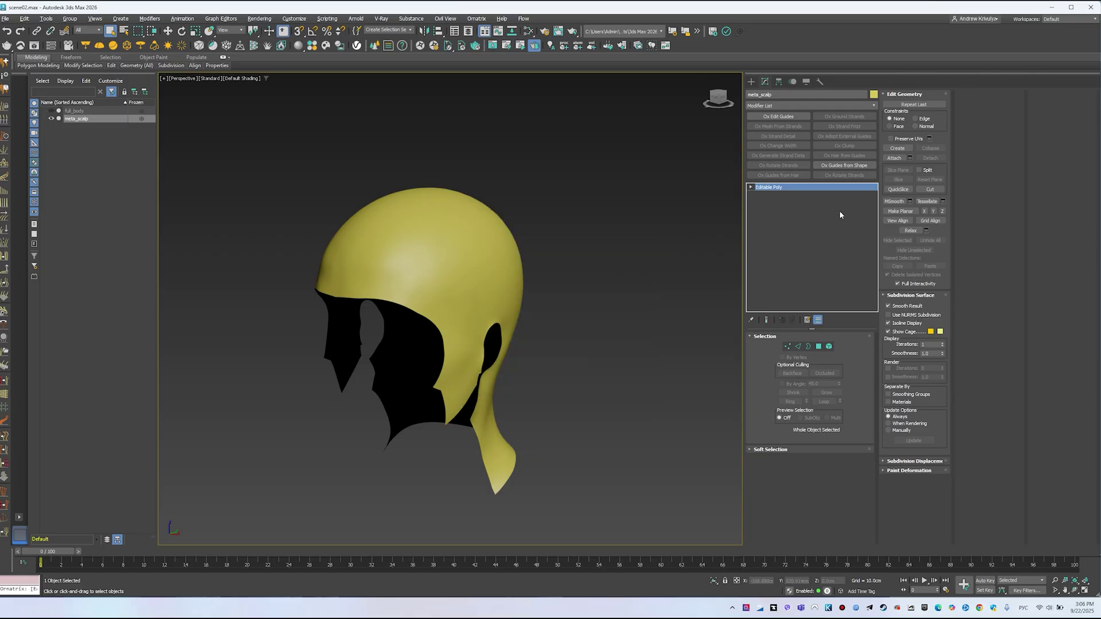
Step: Add an Ox Edit Guides modifier to the scalp mesh and draw five curved guide strands on its crown and side with Draw Strands
left_click(768, 118)
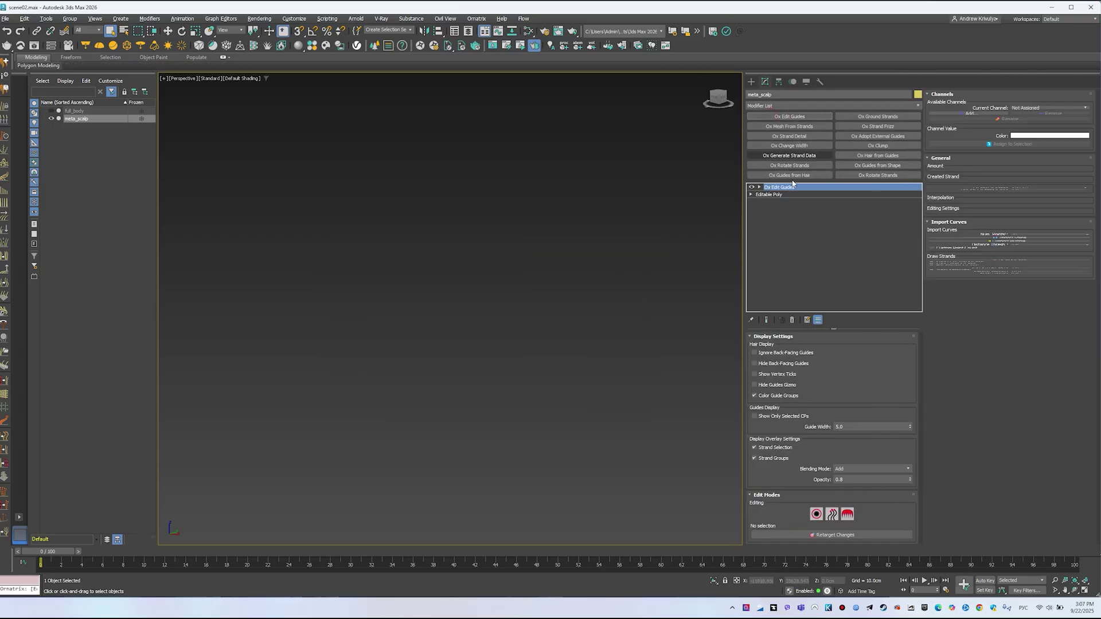
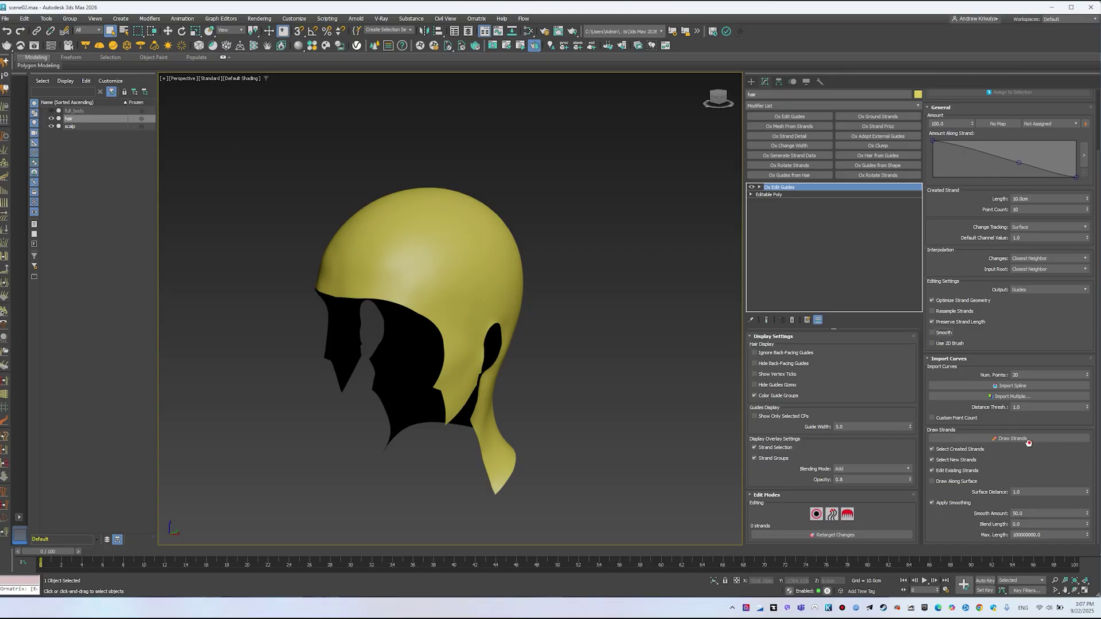
mouse_move(438, 219)
middle_mouse_down()
mouse_move(406, 218)
mouse_move(415, 216)
middle_mouse_up()
left_click_drag(433, 223, 593, 242)
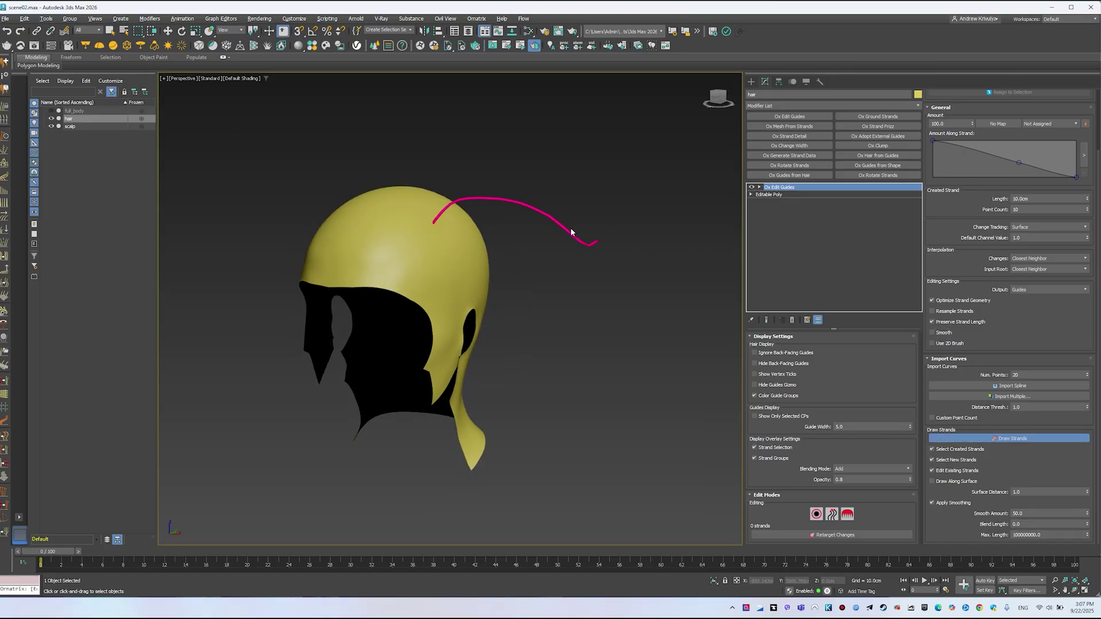
middle_click_drag(545, 241, 489, 253, "alt")
left_click_drag(499, 228, 574, 267)
middle_click_drag(573, 267, 563, 240, "alt")
left_click_drag(563, 236, 562, 239)
mouse_move(562, 240)
middle_mouse_down("alt")
mouse_move(386, 250)
mouse_move(354, 266)
middle_mouse_up("alt")
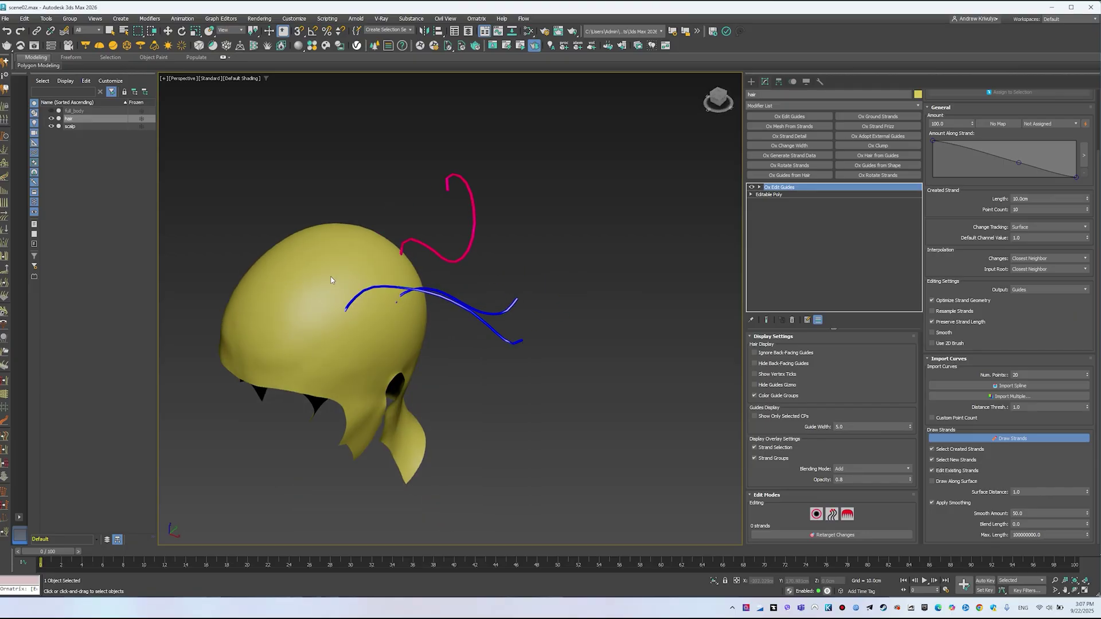
left_click_drag(336, 262, 400, 123)
middle_click_drag(393, 137, 379, 241, "alt")
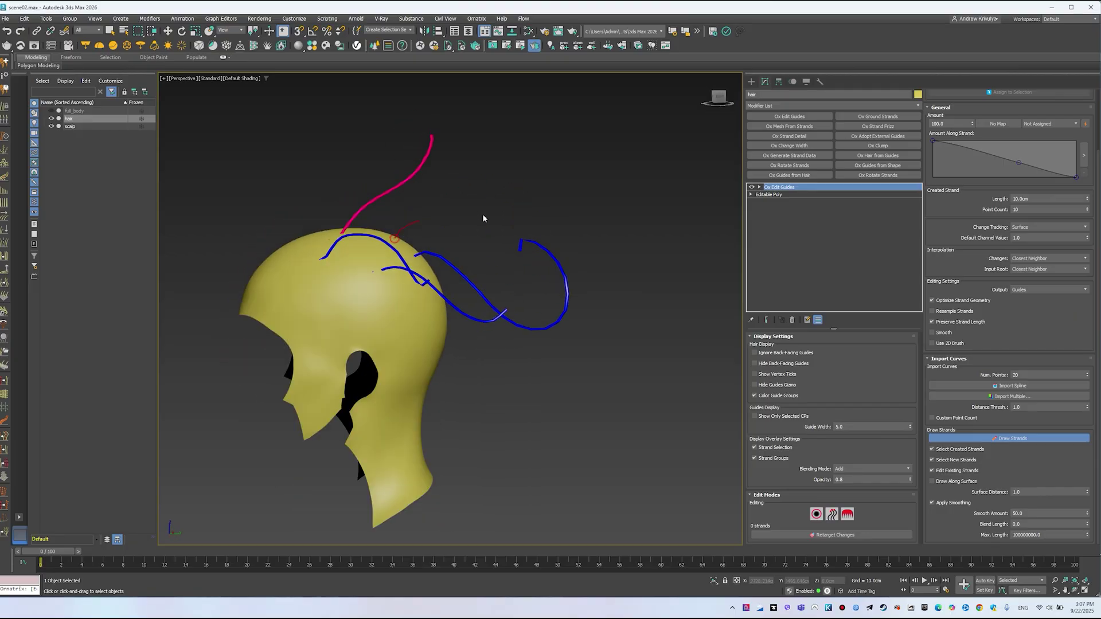
left_click_drag(483, 216, 534, 164)
mouse_move(391, 275)
middle_mouse_down("alt")
mouse_move(405, 290)
mouse_move(395, 281)
middle_mouse_up("alt")
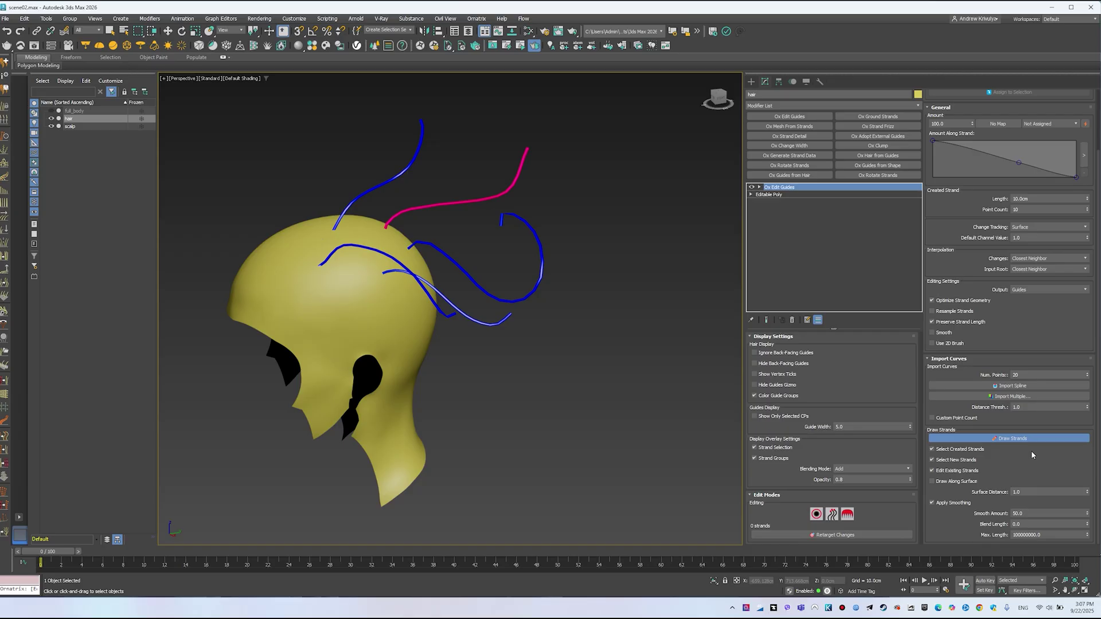
Step: Replace the hair object's Ox Edit Guides modifier with a fresh one and activate the Create brush
left_click(792, 319)
left_click(788, 117)
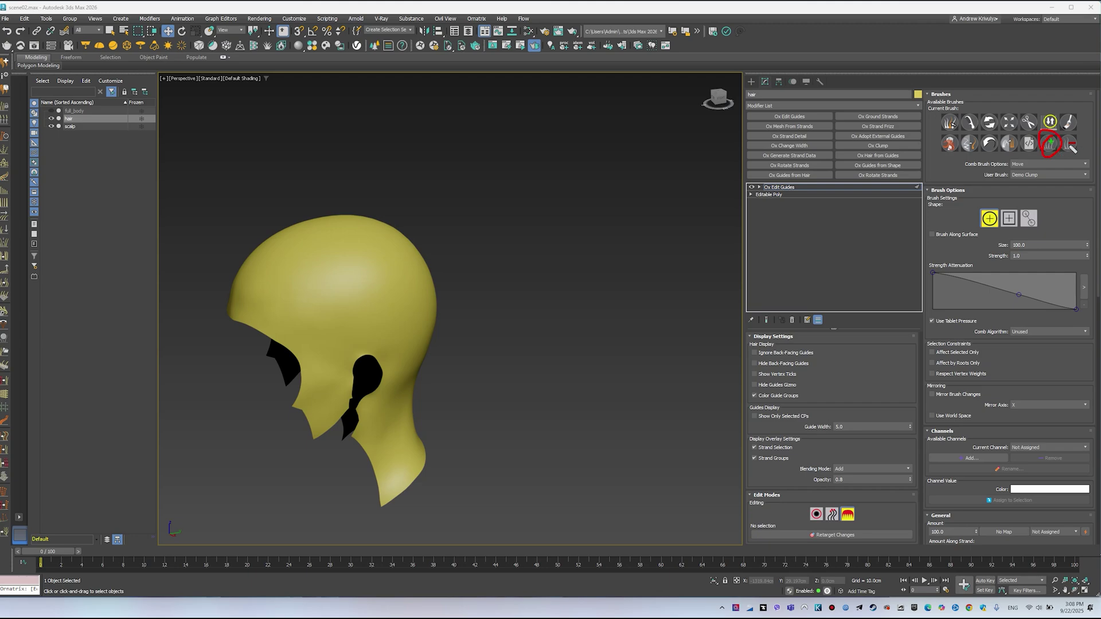
left_click(1049, 144)
Step: Paint a dense patch of guides over the top of the scalp with the Create brush at Random position and Count 100
mouse_move(418, 290)
middle_mouse_down()
mouse_move(494, 285)
mouse_move(438, 309)
mouse_move(437, 235)
middle_mouse_up()
scroll(438, 310, "up", 3)
scroll(440, 309, "down", 1)
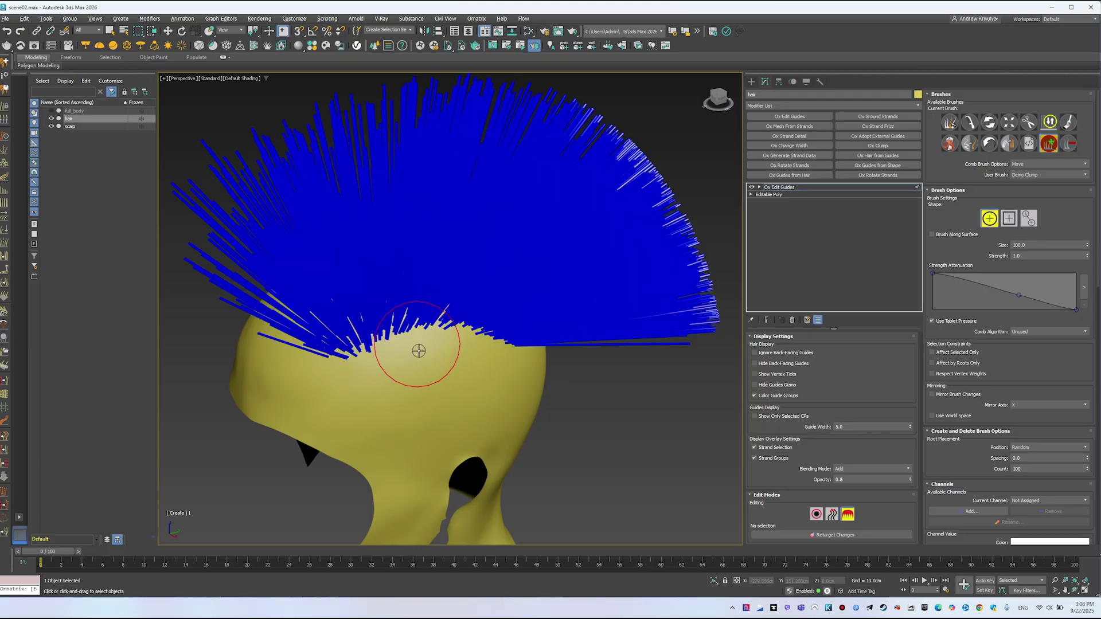
mouse_move(418, 349)
middle_mouse_down("alt")
mouse_move(533, 371)
mouse_move(528, 319)
mouse_move(425, 295)
mouse_move(379, 309)
mouse_move(491, 287)
mouse_move(482, 319)
middle_mouse_up("alt")
scroll(416, 347, "down", 3)
left_click(532, 371)
scroll(484, 301, "up", 6)
scroll(482, 309, "down", 6)
Step: Set the Create brush to Random position with Count 1, enlarge the brush and paint sparse guides across the scalp
left_click_drag(1030, 213, 903, 260)
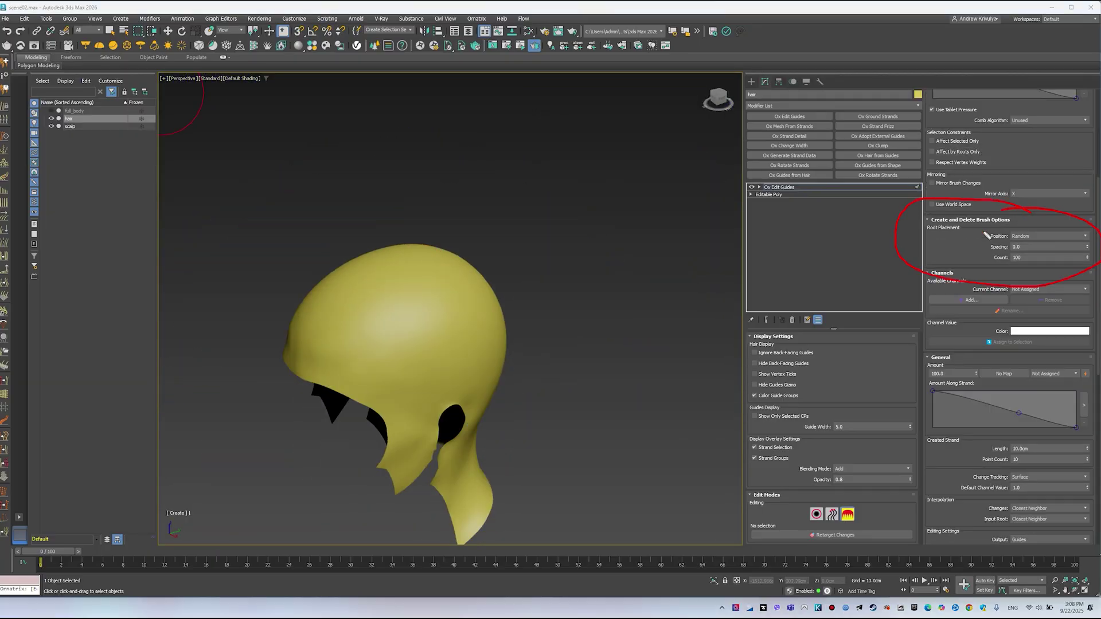
left_click(1044, 235)
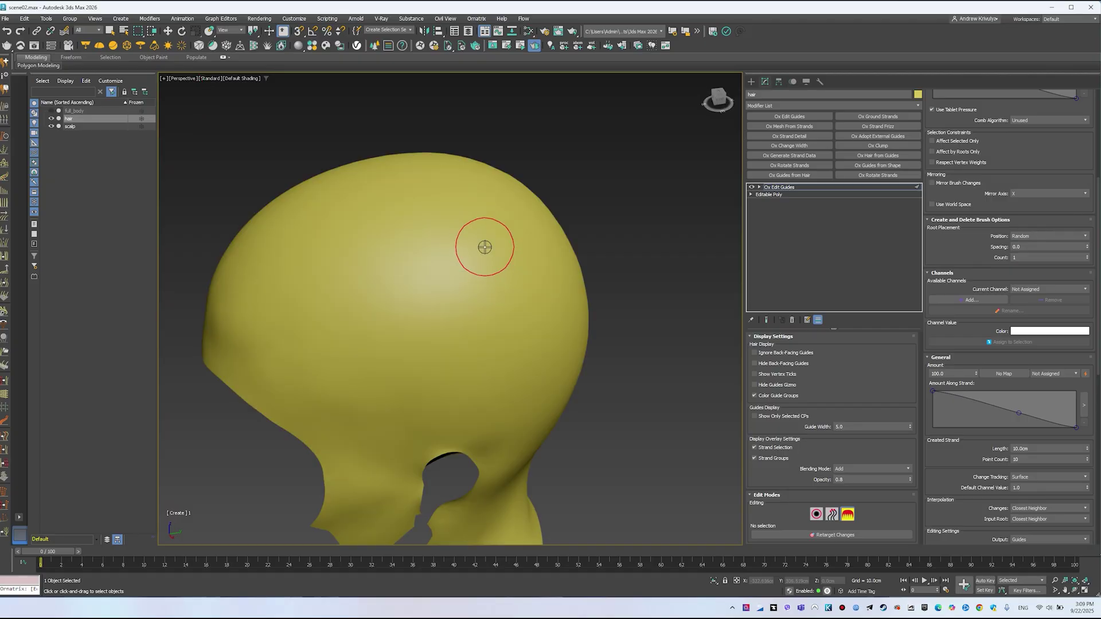
left_click_drag(484, 249, 482, 211, "ctrl+shift")
mouse_move(423, 251)
left_mouse_down()
mouse_move(385, 265)
mouse_move(400, 282)
left_mouse_up()
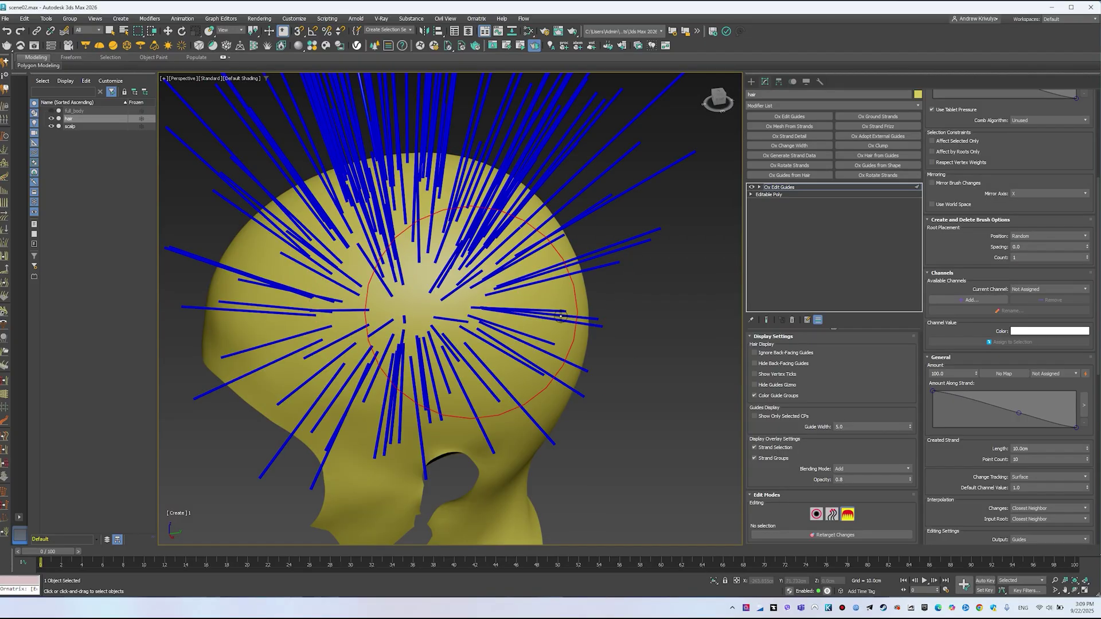
middle_click_drag(400, 282, 356, 284, "alt")
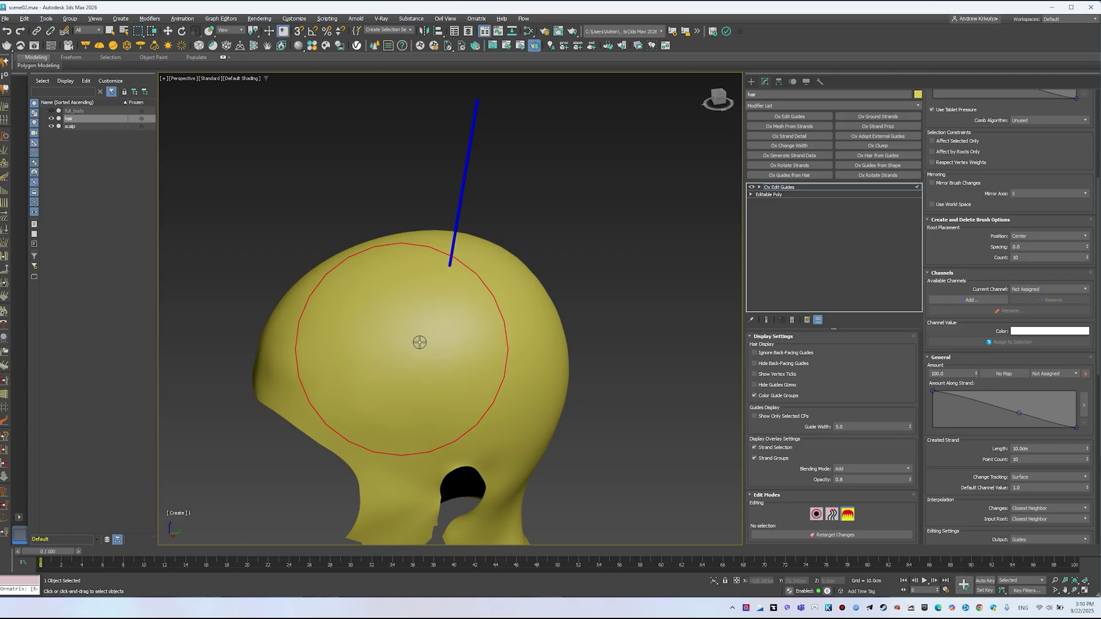
mouse_move(419, 342)
middle_mouse_down("alt")
mouse_move(437, 351)
mouse_move(405, 338)
mouse_move(445, 315)
mouse_move(416, 339)
middle_mouse_up("alt")
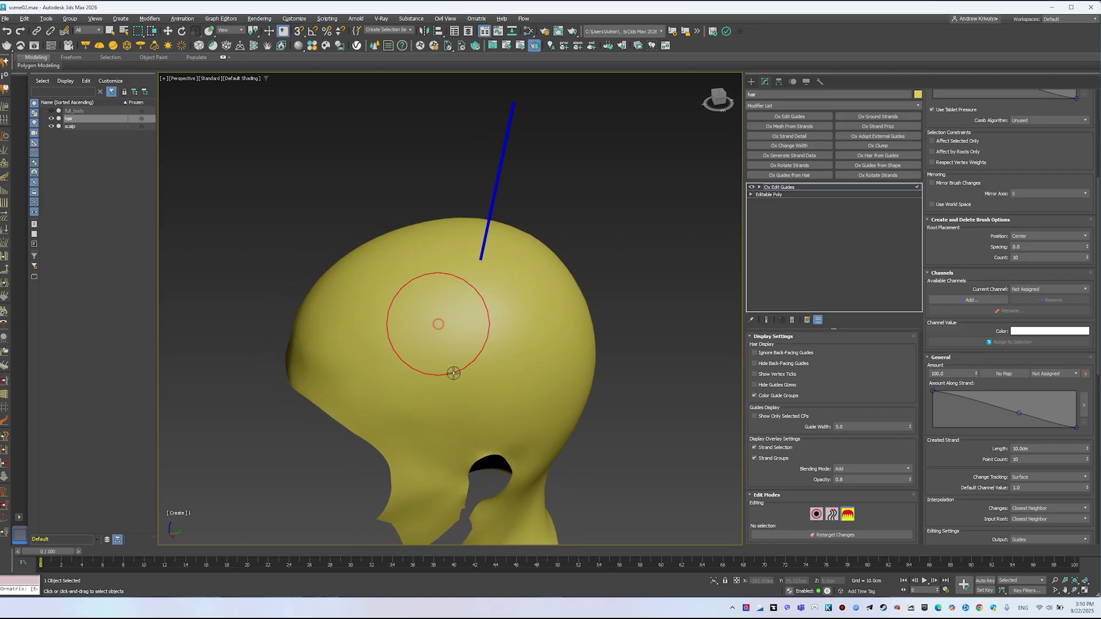
Step: Paint sparse single guides across the crown and front of the scalp with the Create brush at Center position
left_click(437, 320)
middle_click_drag(415, 319, 418, 315, "alt")
scroll(419, 315, "up", 2)
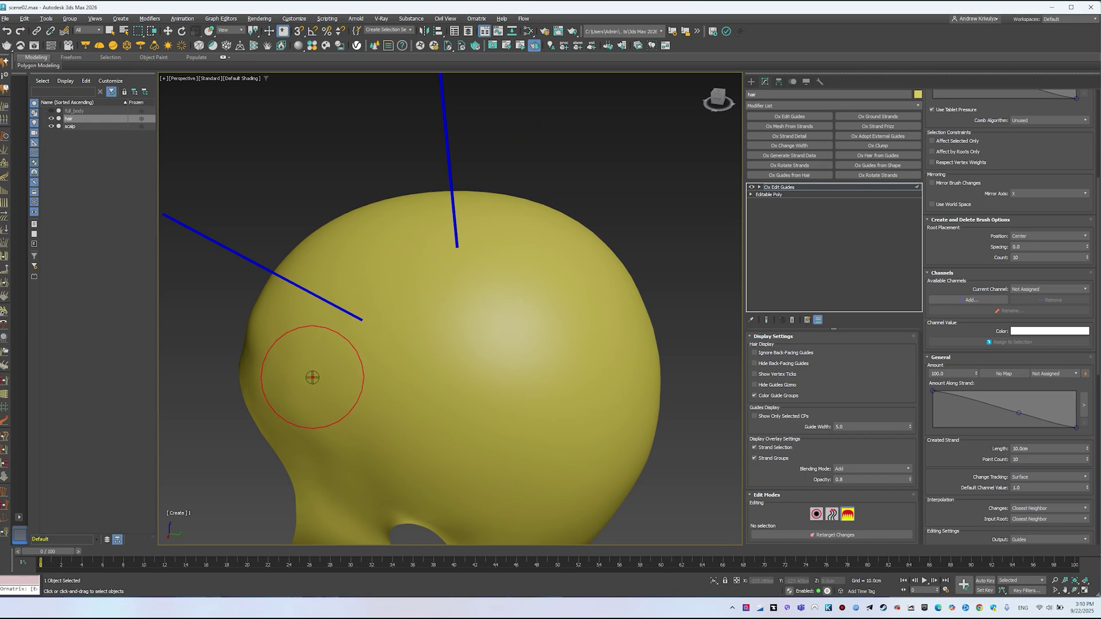
left_click_drag(312, 376, 452, 388)
mouse_move(452, 388)
middle_mouse_down("alt")
mouse_move(476, 361)
mouse_move(443, 410)
mouse_move(447, 398)
middle_mouse_up("alt")
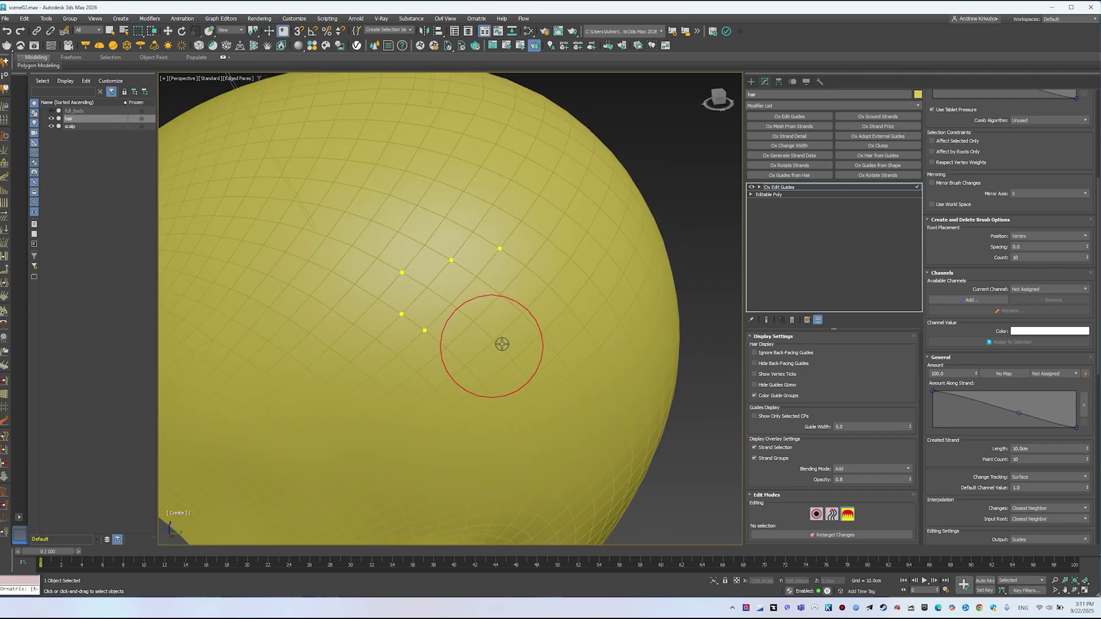
Step: Try painting guides rooted on the mesh vertices with the Create brush at Vertex position, and undo them
left_click(526, 266)
left_click_drag(423, 210, 499, 241)
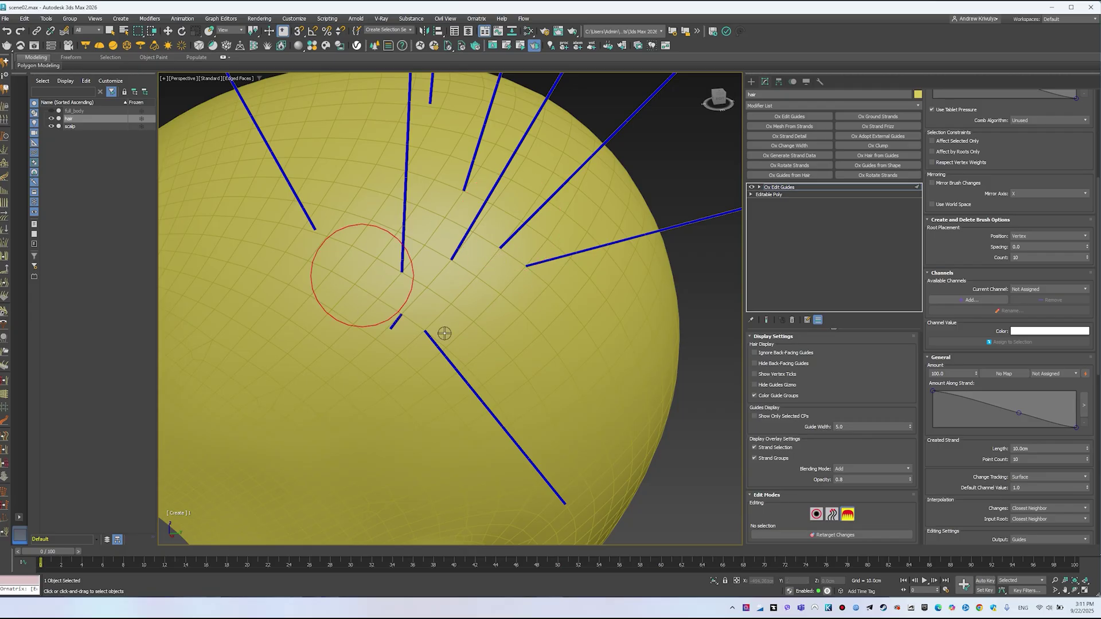
key("ctrl+z")
scroll(393, 357, "down", 5)
Step: Set the Create brush to Face Center position and place guides on the scalp's polygon centers
left_click(1039, 236)
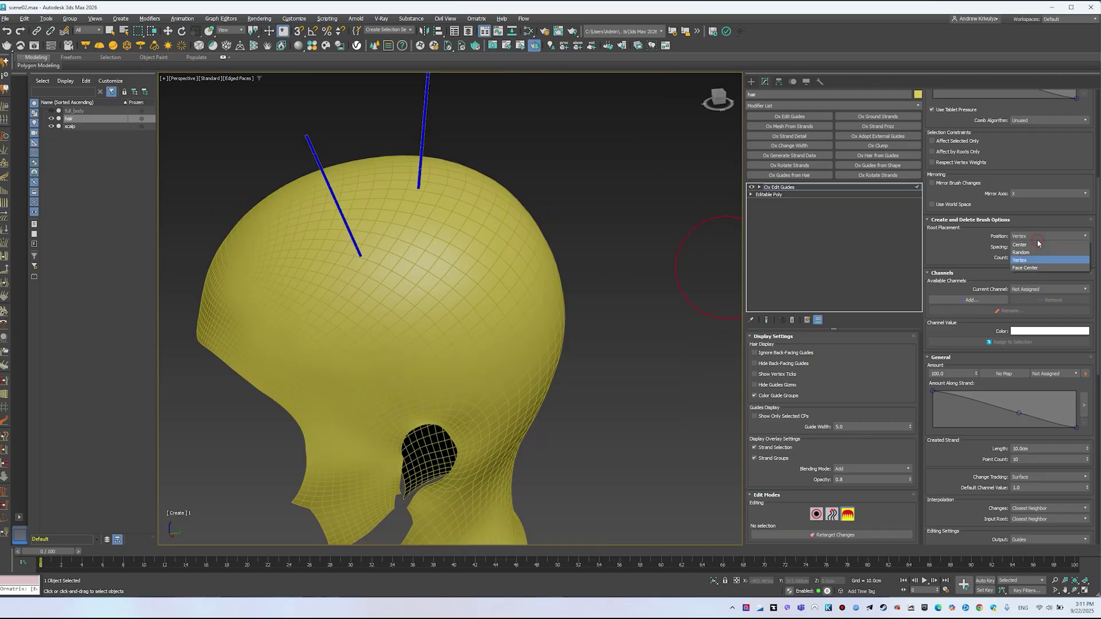
left_click(1039, 268)
scroll(384, 278, "up", 5)
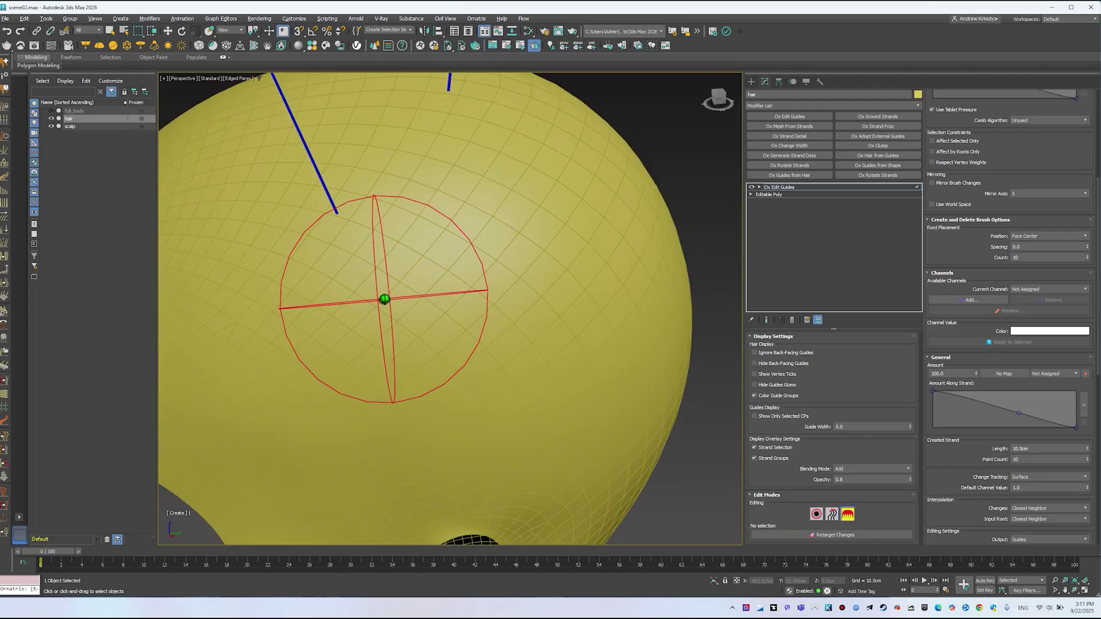
left_click(454, 274)
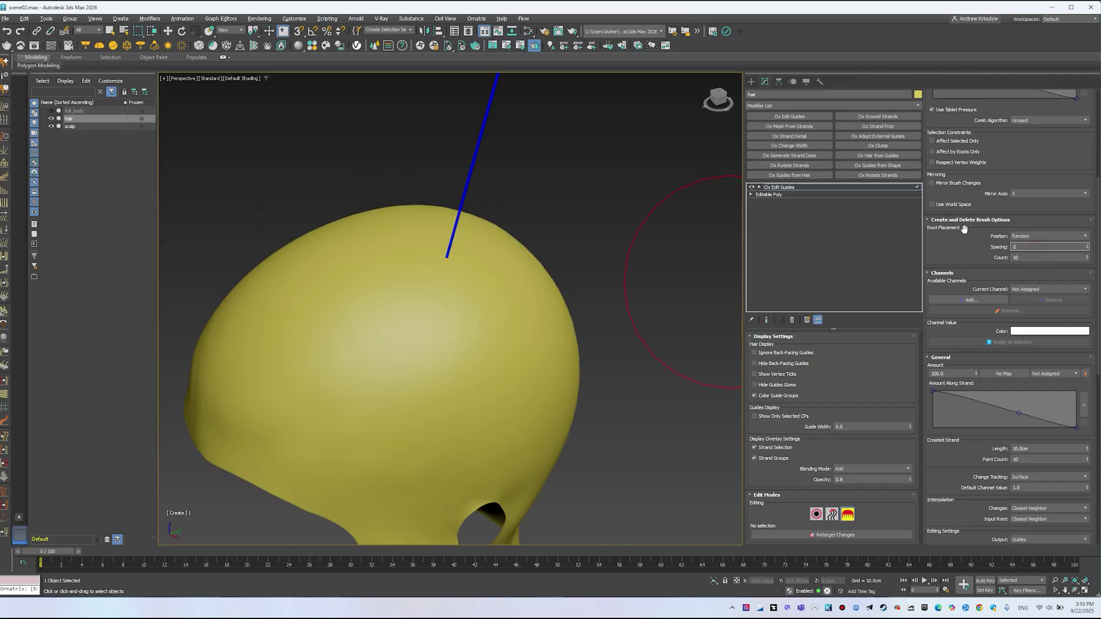
Step: Test the Create brush at Random position, set Spacing to 0 and paint again, undoing the test strokes
left_click_drag(404, 293, 367, 319)
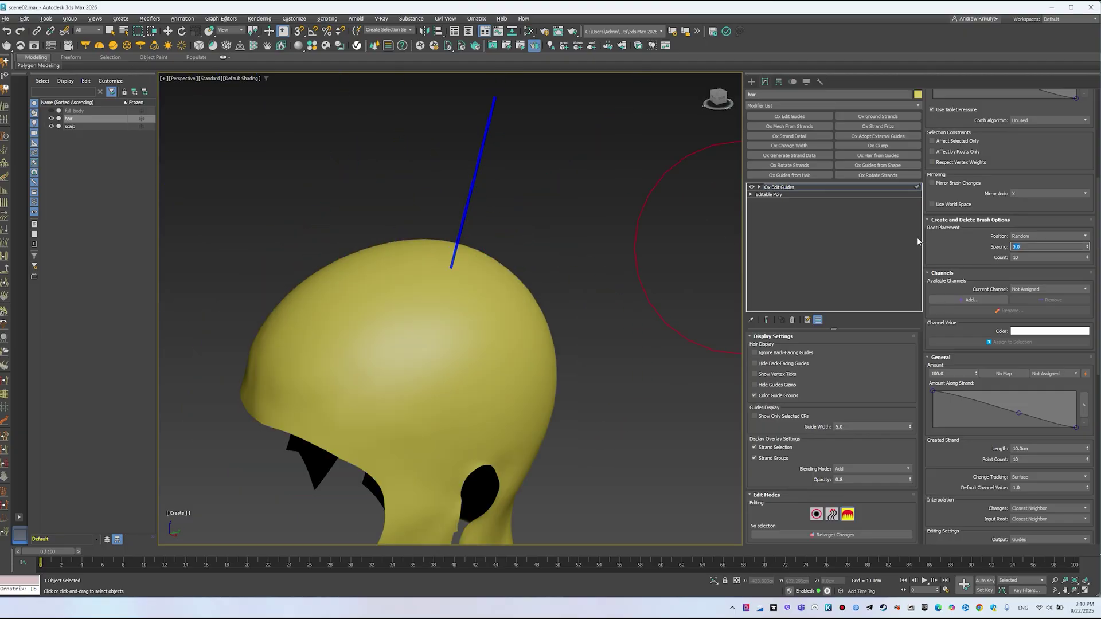
type("0")
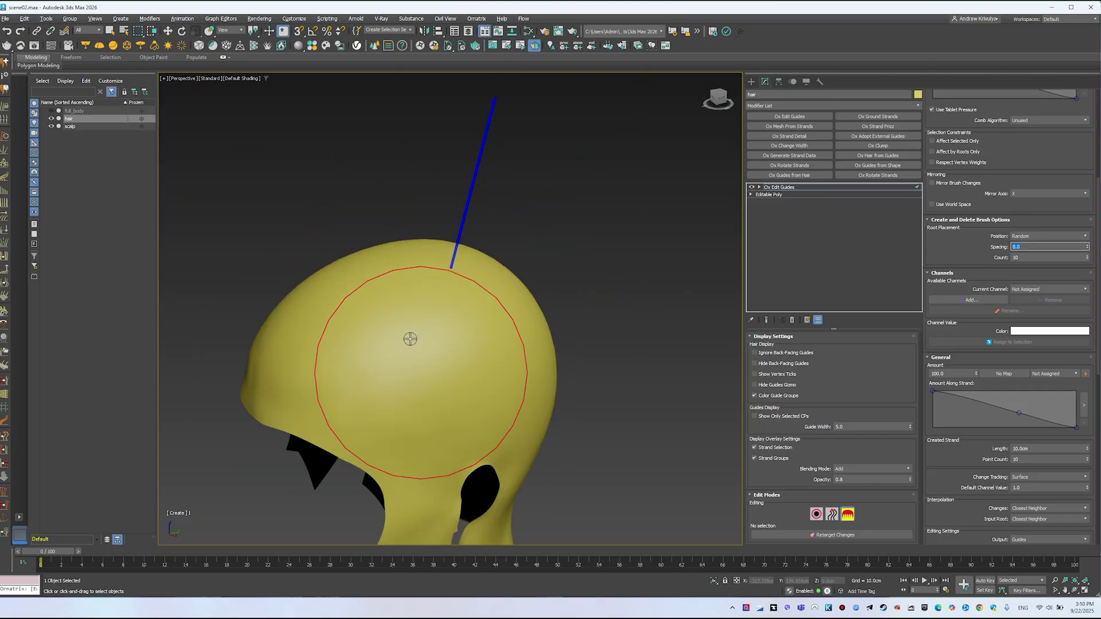
mouse_move(413, 337)
left_mouse_down()
mouse_move(408, 327)
mouse_move(423, 332)
mouse_move(417, 366)
left_mouse_up()
key("ctrl+z")
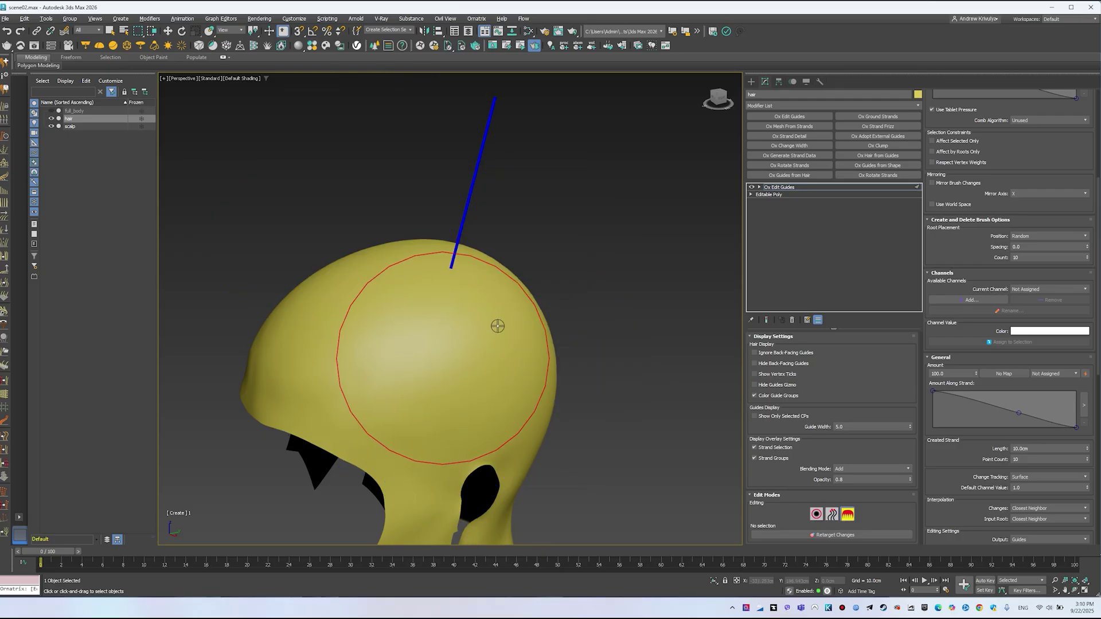
left_click_drag(396, 328, 390, 336)
key("ctrl+z")
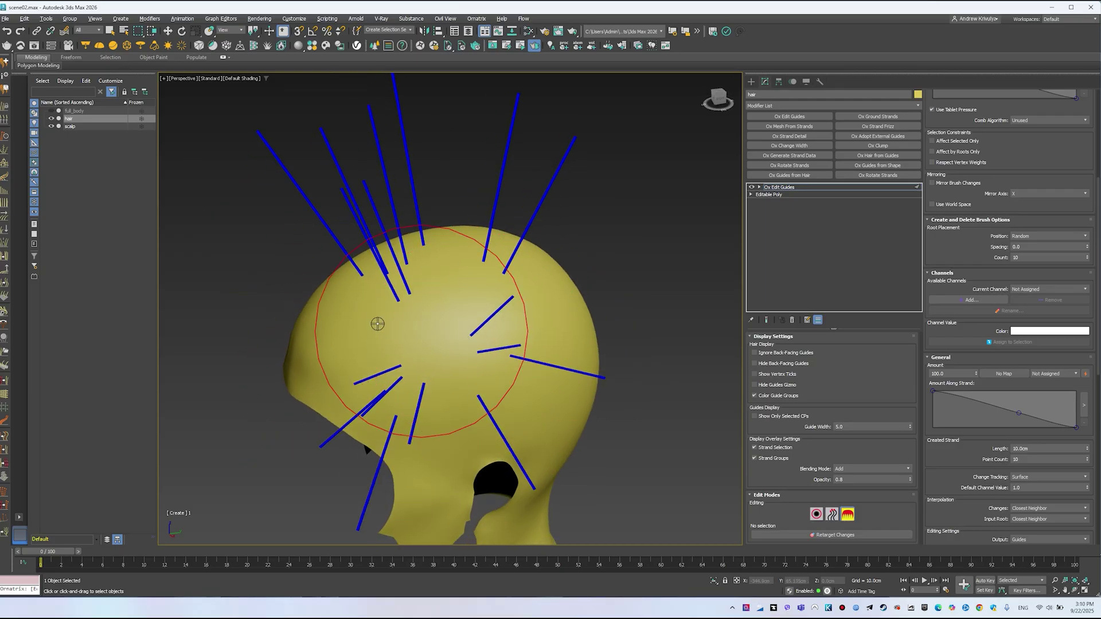
key("ctrl+z")
Step: Set the Create brush's root position to Random and leave brush editing of the guides on the covered scalp
left_click(1050, 235)
left_click(1039, 253)
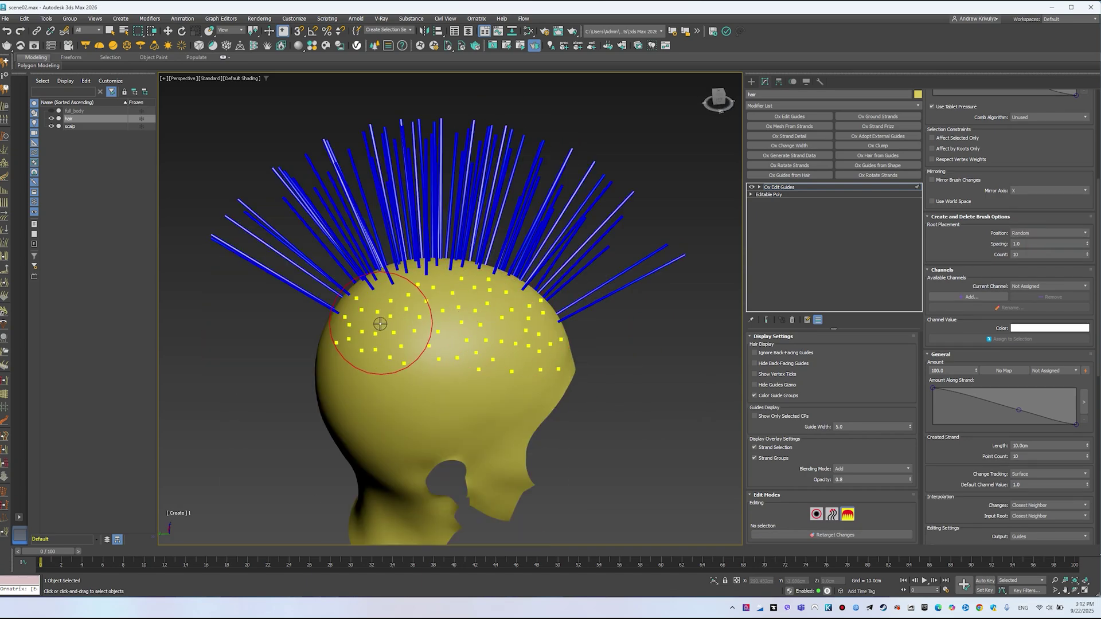
middle_click_drag(379, 324, 347, 298, "alt")
left_click(911, 188)
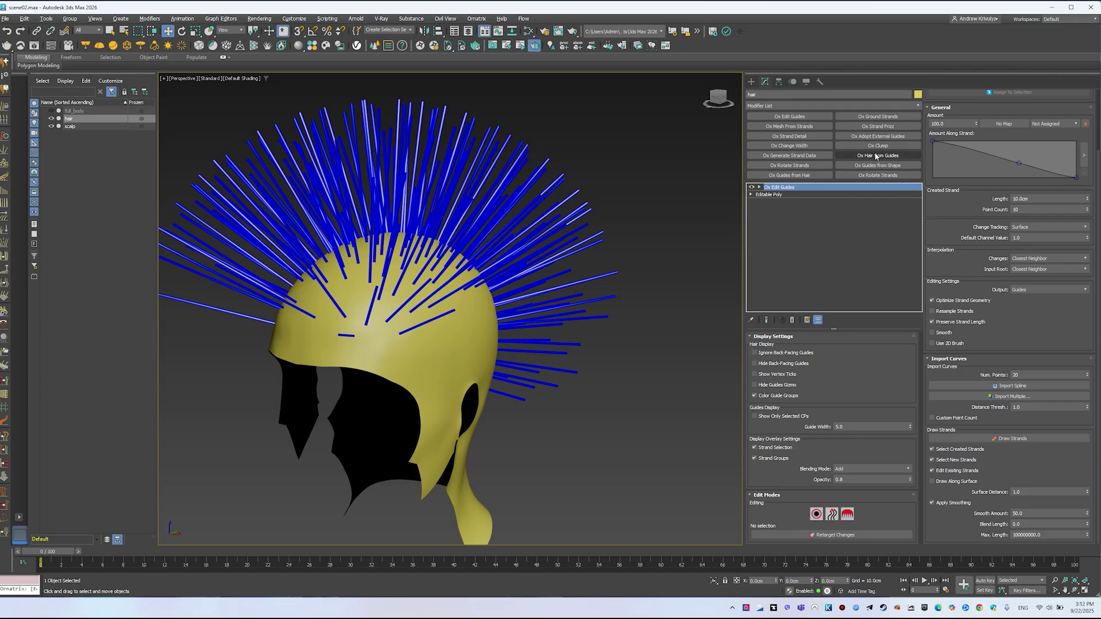
Step: Add an Ox Hair from Guides modifier with Root Count 300 and Preview Strand Fraction 100, and inspect the hair around the head
left_click(475, 18)
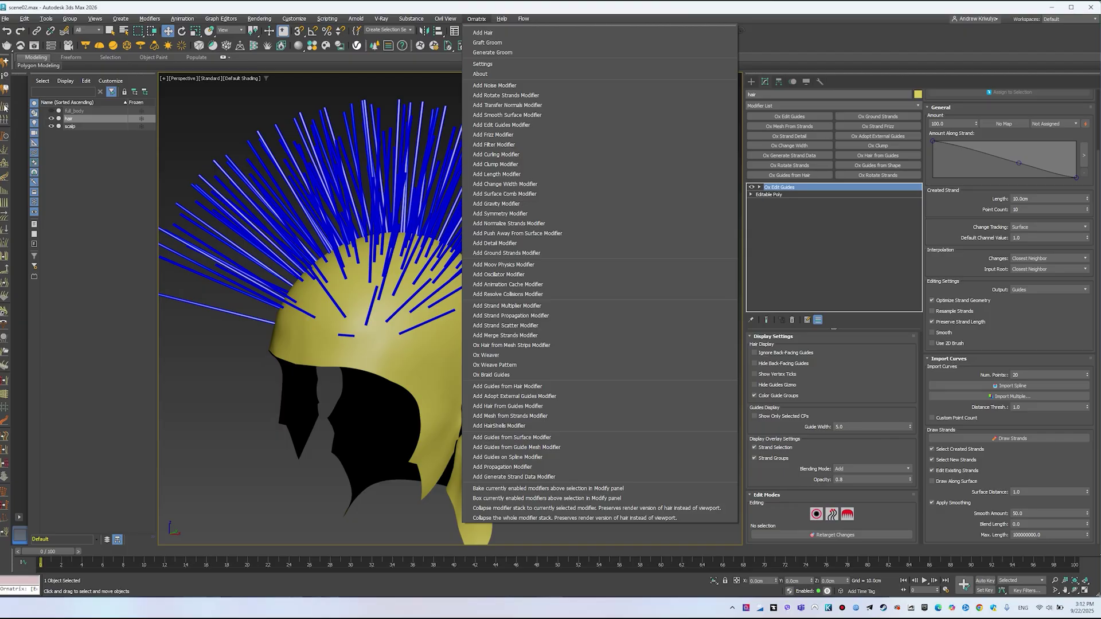
left_click(61, 172)
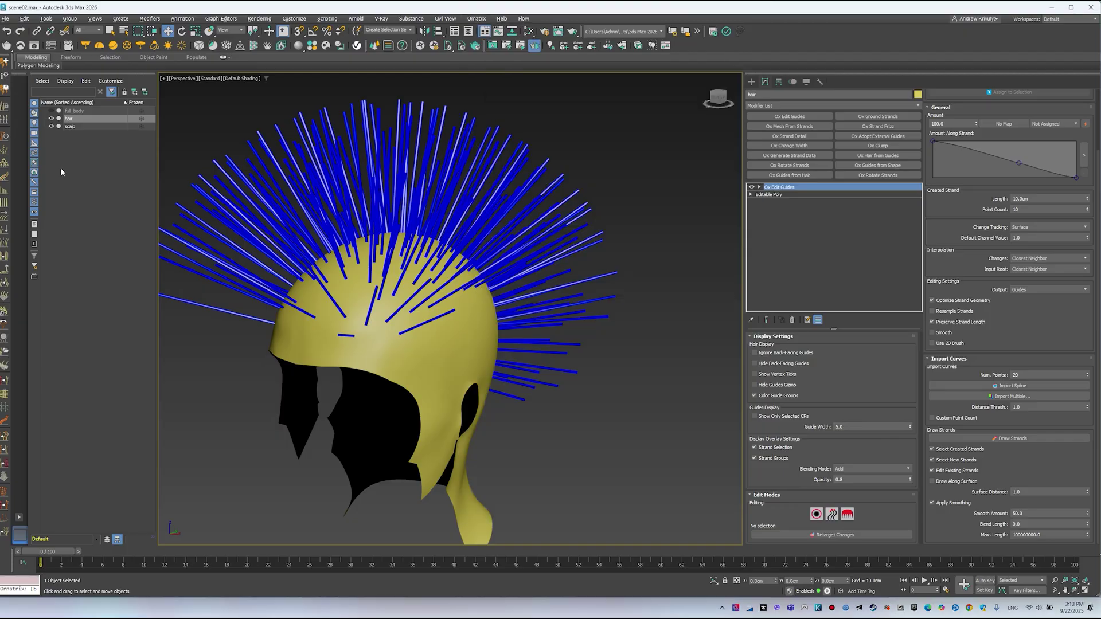
left_click(5, 453)
scroll(611, 274, "down", 3)
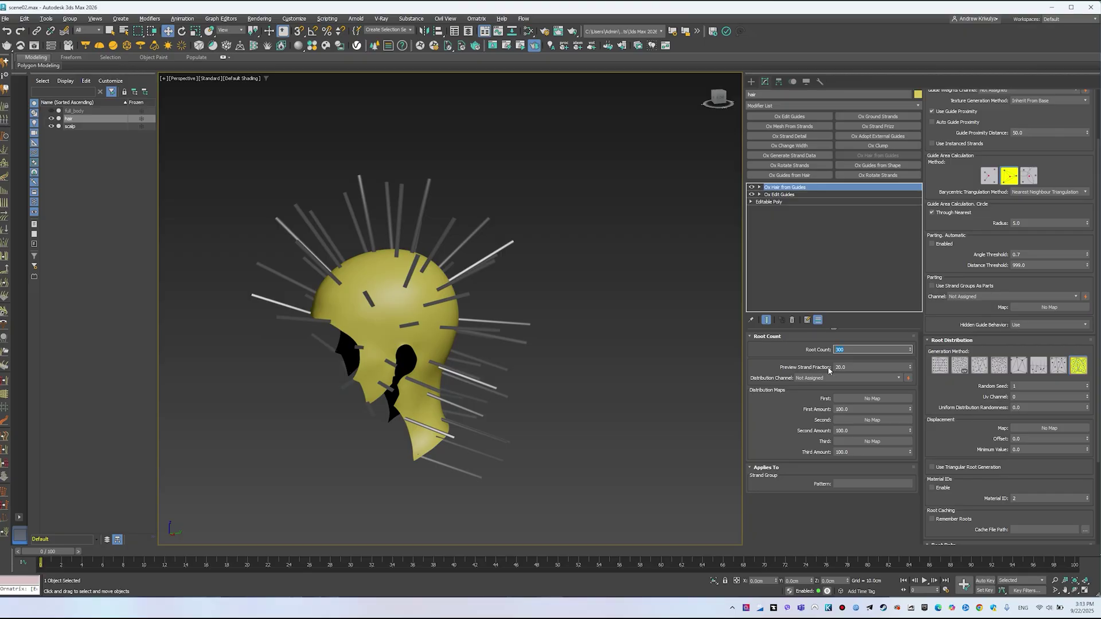
type("100")
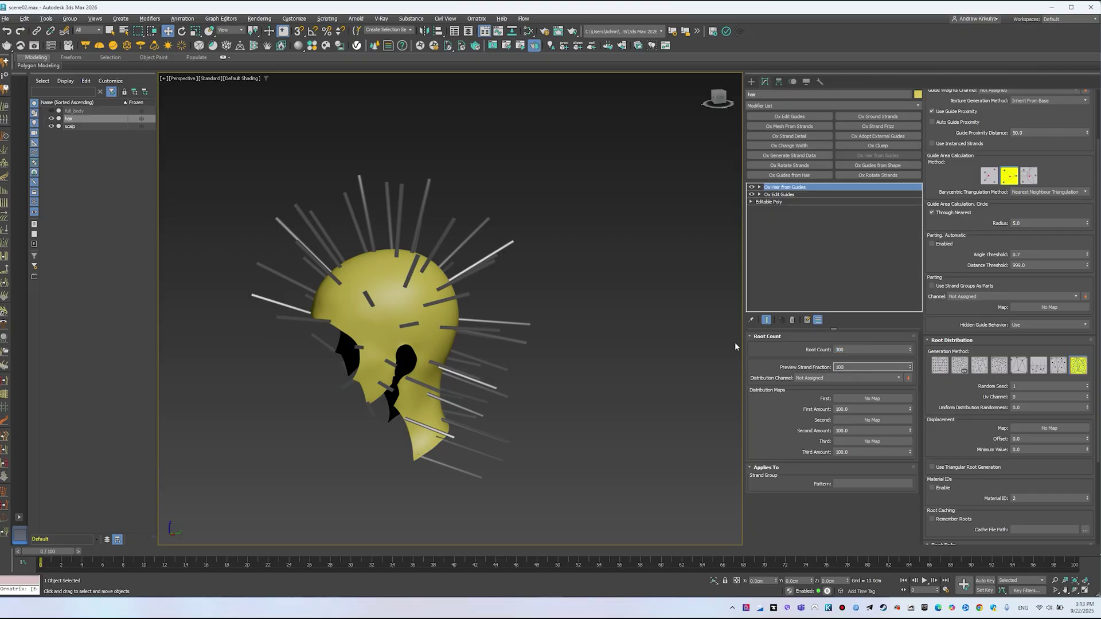
key("Return")
middle_click_drag(418, 322, 596, 367, "alt")
scroll(453, 351, "down", 3)
scroll(453, 351, "up", 6)
scroll(453, 351, "down", 5)
middle_click_drag(453, 351, 487, 377, "alt")
scroll(507, 328, "up", 3)
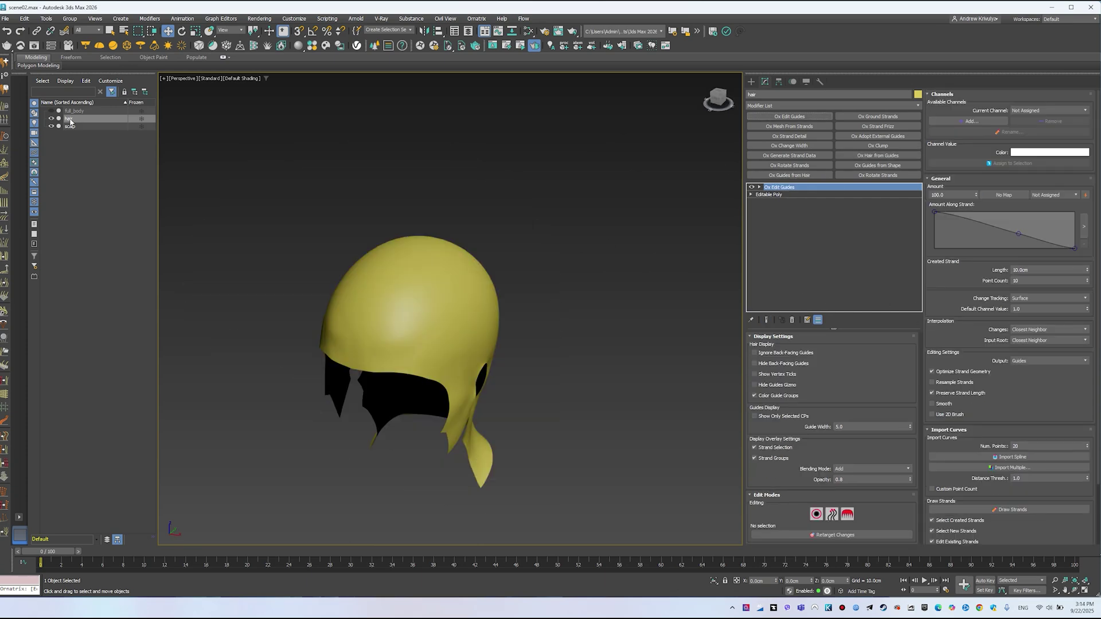
Step: Add Ox Hair from Guides above the empty Ox Edit Guides, with Root Count 0, Preview Strand Fraction 0 and the sixth root generation method
mouse_move(573, 258)
middle_mouse_down("alt")
mouse_move(528, 255)
mouse_move(576, 247)
middle_mouse_up("alt")
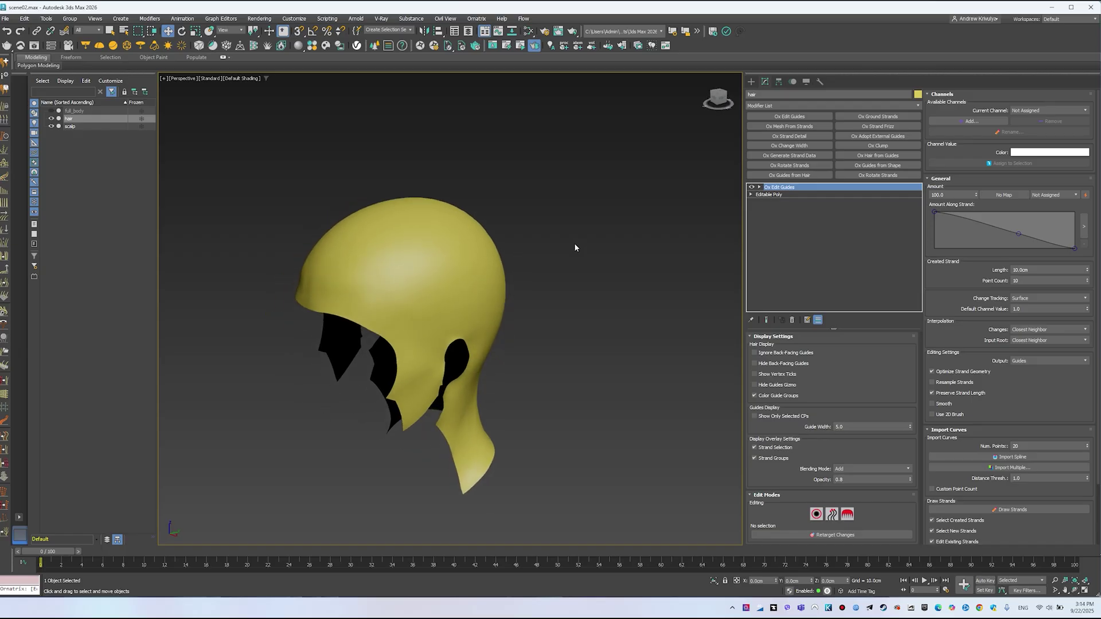
left_click(878, 155)
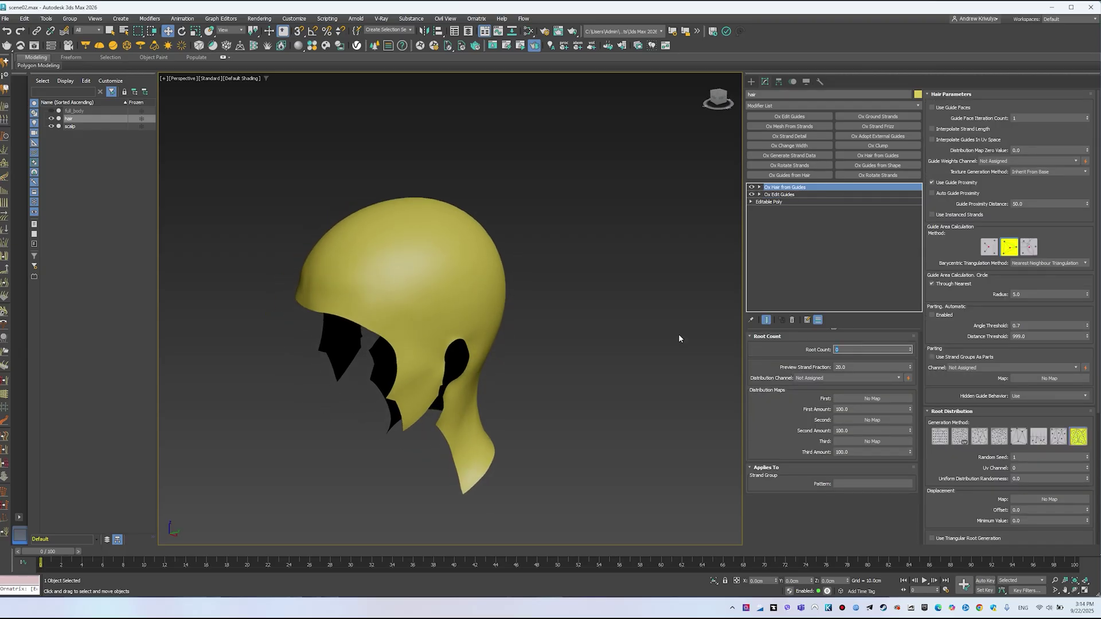
type("0")
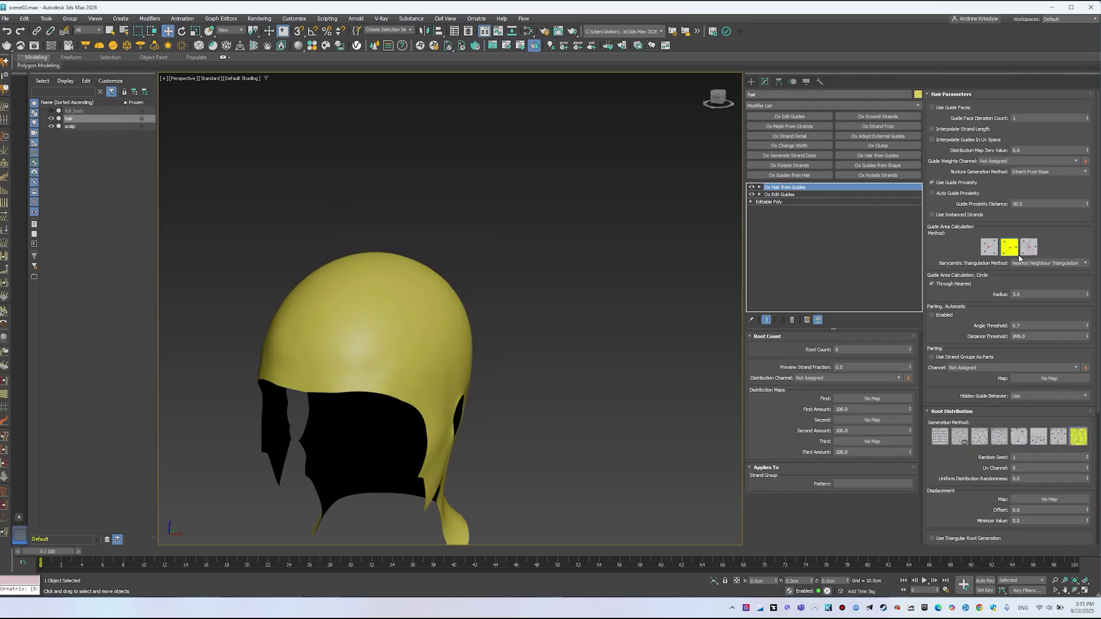
left_click(1036, 439)
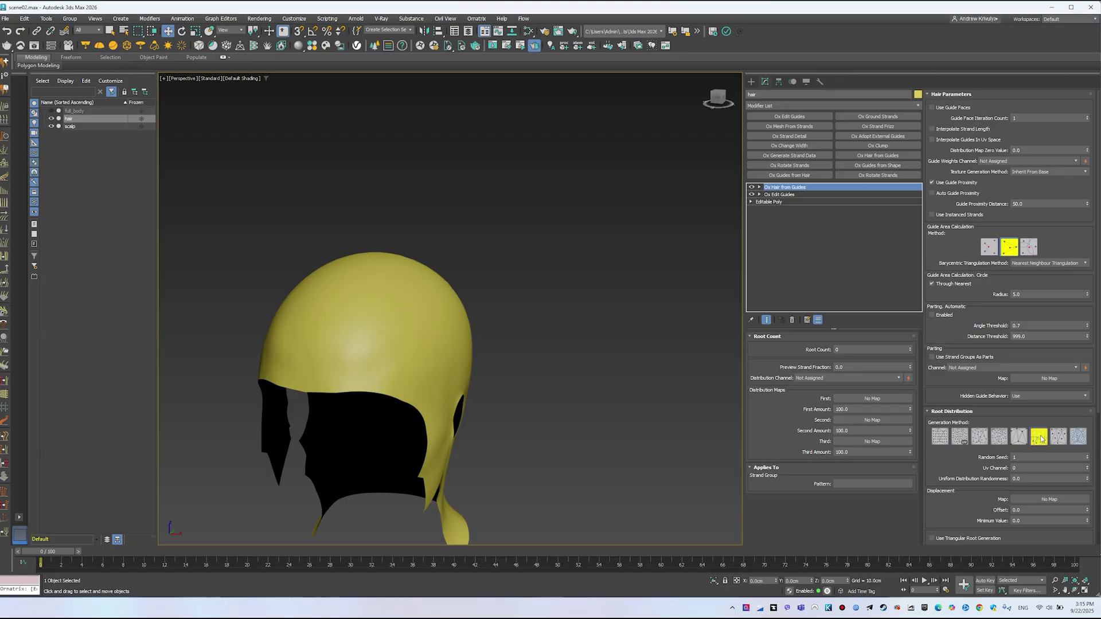
Step: Open brush editing in the Ox Edit Guides modifier and test the Create brush on the scalp at Random position, Spacing 1 and Count 10
left_click(783, 195)
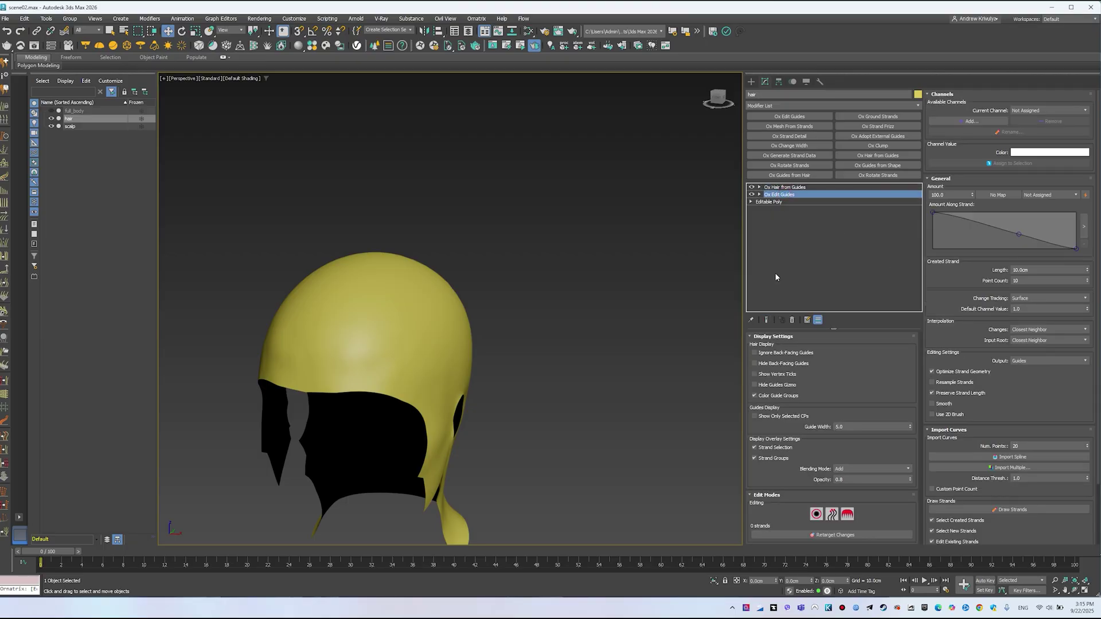
left_click(847, 515)
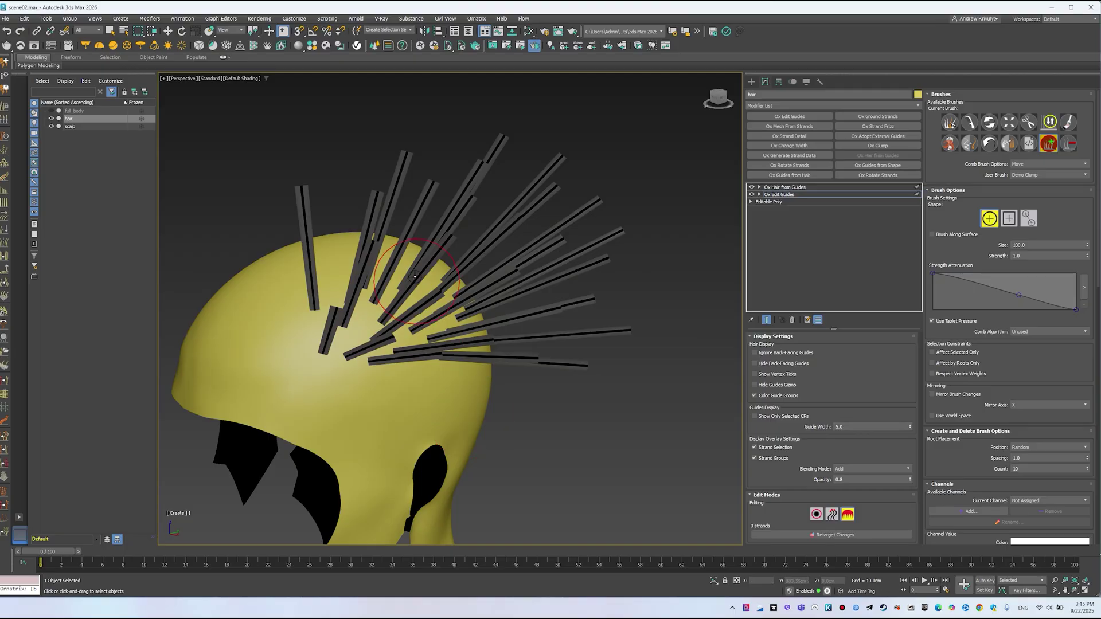
middle_click_drag(414, 277, 431, 278, "alt")
left_click(795, 388)
mouse_move(294, 296)
middle_mouse_down("alt")
mouse_move(315, 296)
mouse_move(300, 315)
middle_mouse_up("alt")
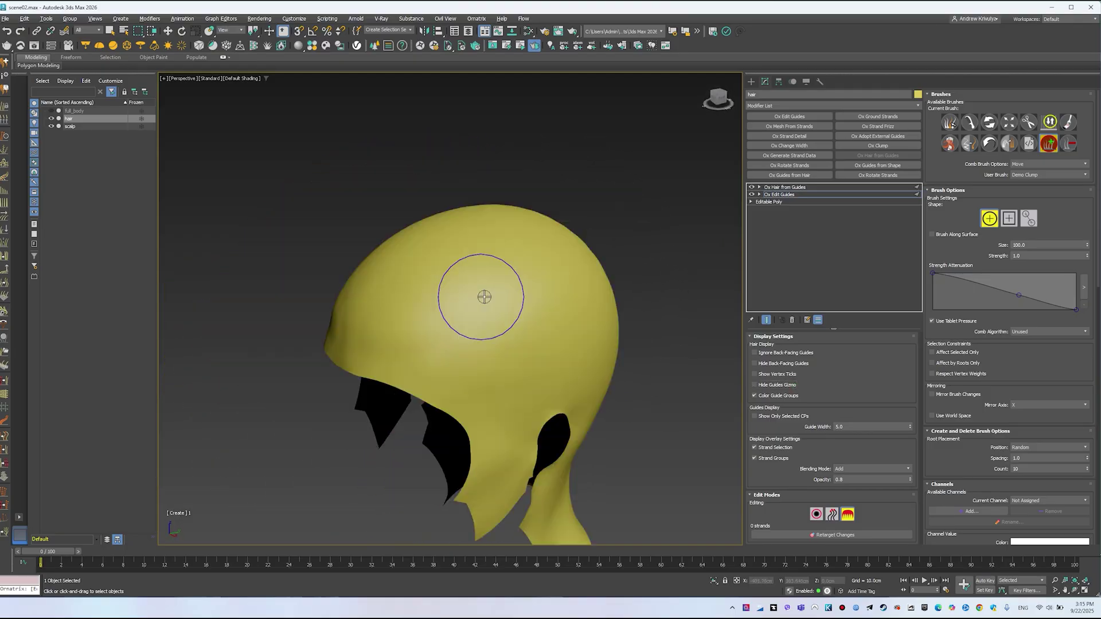
middle_click_drag(440, 283, 502, 271, "alt")
scroll(494, 292, "up", 3)
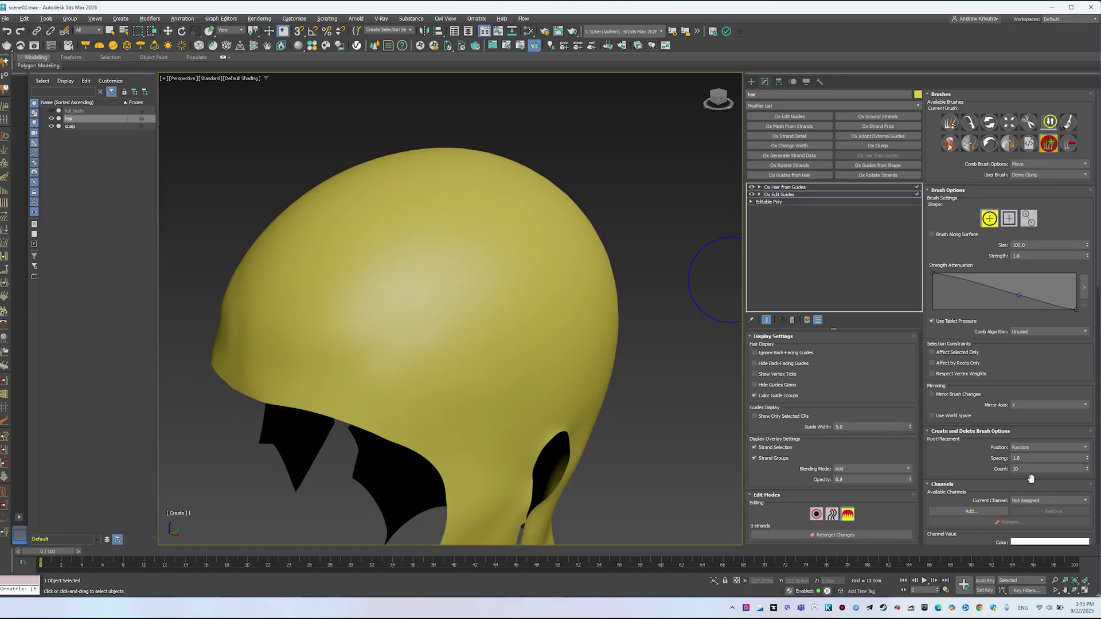
Step: Enable Mirror Brush Changes on the X axis and paint random guides symmetrically over both sides of the scalp
left_click(966, 394)
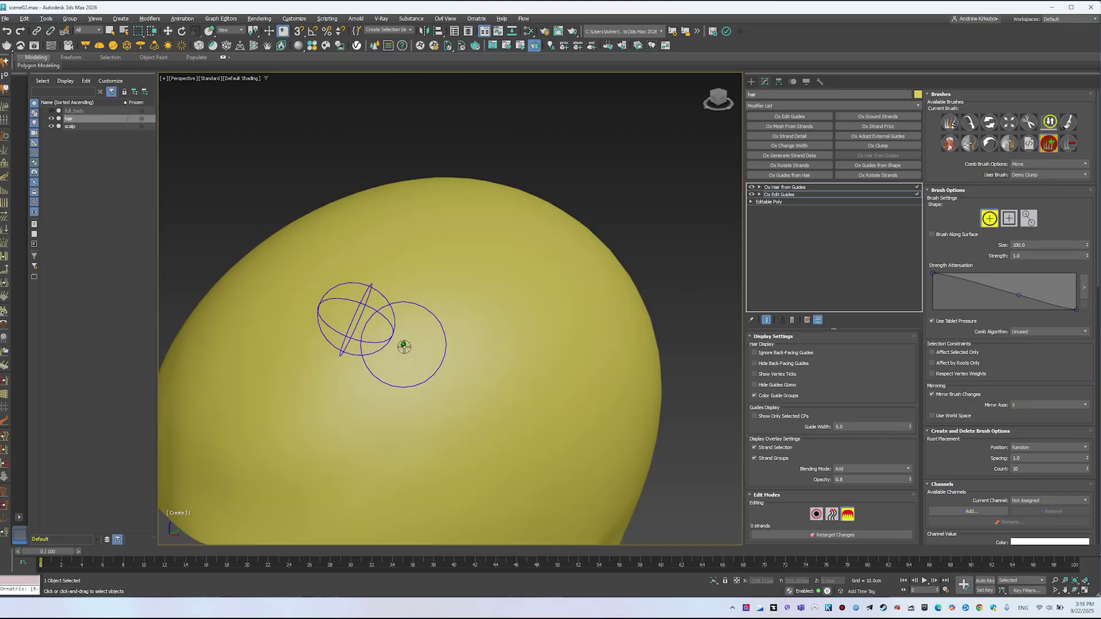
scroll(403, 346, "down", 3)
left_click_drag(377, 406, 481, 337)
mouse_move(480, 337)
middle_mouse_down("alt")
mouse_move(516, 367)
mouse_move(438, 351)
mouse_move(425, 290)
mouse_move(395, 363)
mouse_move(380, 337)
mouse_move(447, 368)
mouse_move(436, 379)
middle_mouse_up("alt")
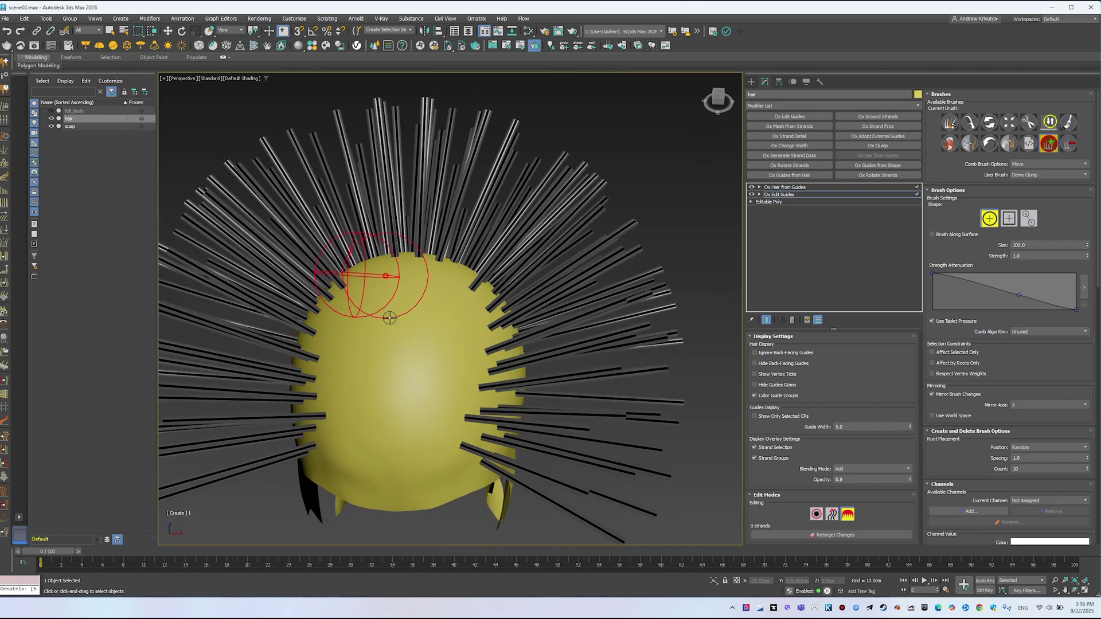
left_click_drag(448, 388, 450, 303)
mouse_move(481, 289)
middle_mouse_down("alt")
mouse_move(450, 381)
mouse_move(482, 315)
mouse_move(474, 330)
middle_mouse_up("alt")
scroll(480, 303, "down", 3)
middle_click_drag(474, 330, 463, 332, "alt")
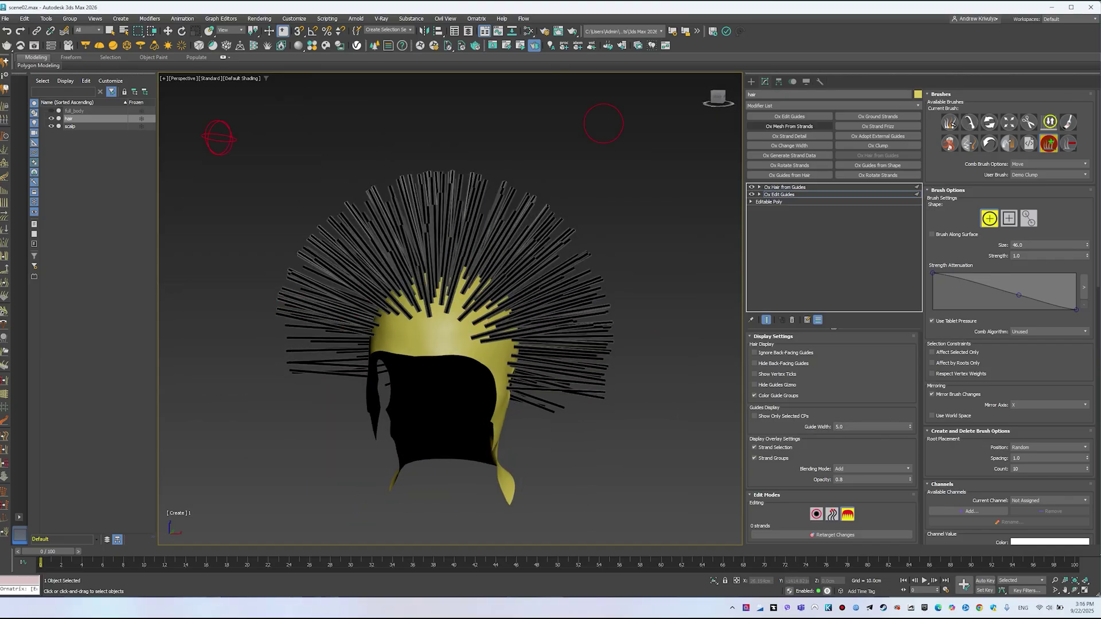
Step: Comb the guides outward and down along the sides of the head with the Comb brush
mouse_move(504, 241)
left_mouse_down()
mouse_move(474, 209)
mouse_move(586, 248)
left_mouse_up()
mouse_move(360, 358)
left_mouse_down()
mouse_move(393, 443)
mouse_move(444, 369)
left_mouse_up()
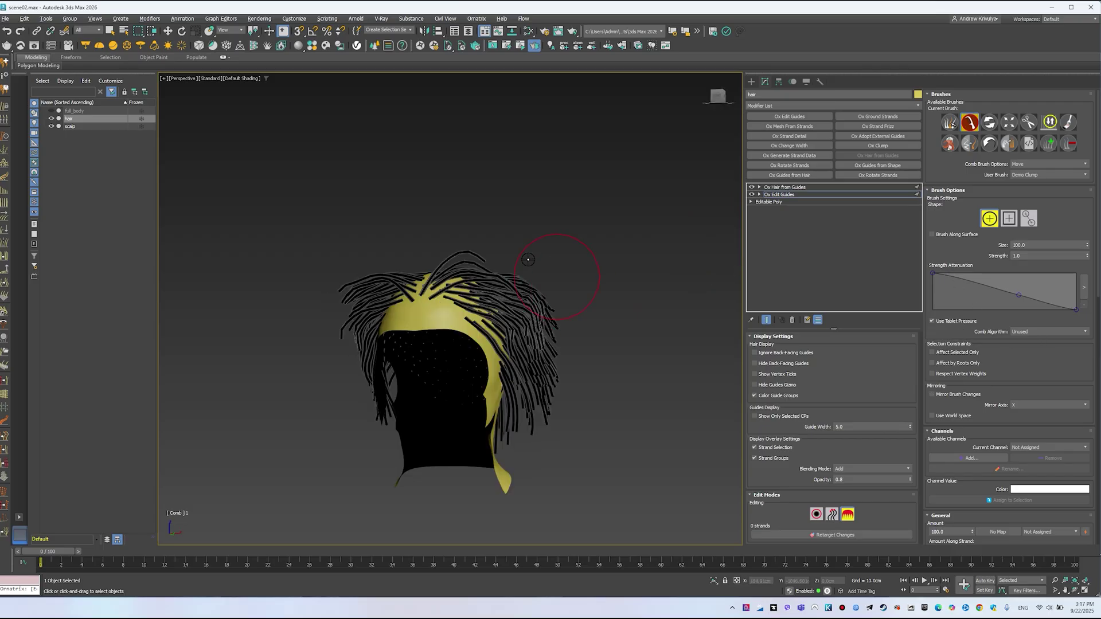
left_click_drag(499, 255, 528, 290)
mouse_move(437, 230)
left_mouse_down()
mouse_move(526, 285)
mouse_move(542, 326)
left_mouse_up()
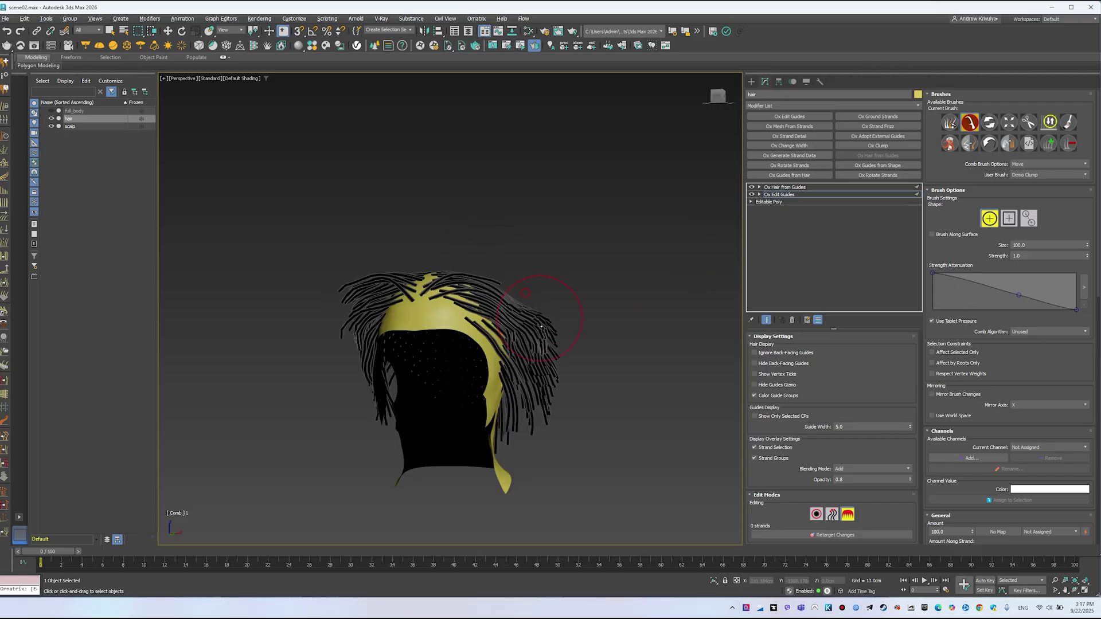
Step: Set the comb algorithm to Legacy and comb the strands on one side of the crown
middle_click_drag(540, 327, 630, 309, "alt")
left_click(1025, 332)
left_click(1031, 349)
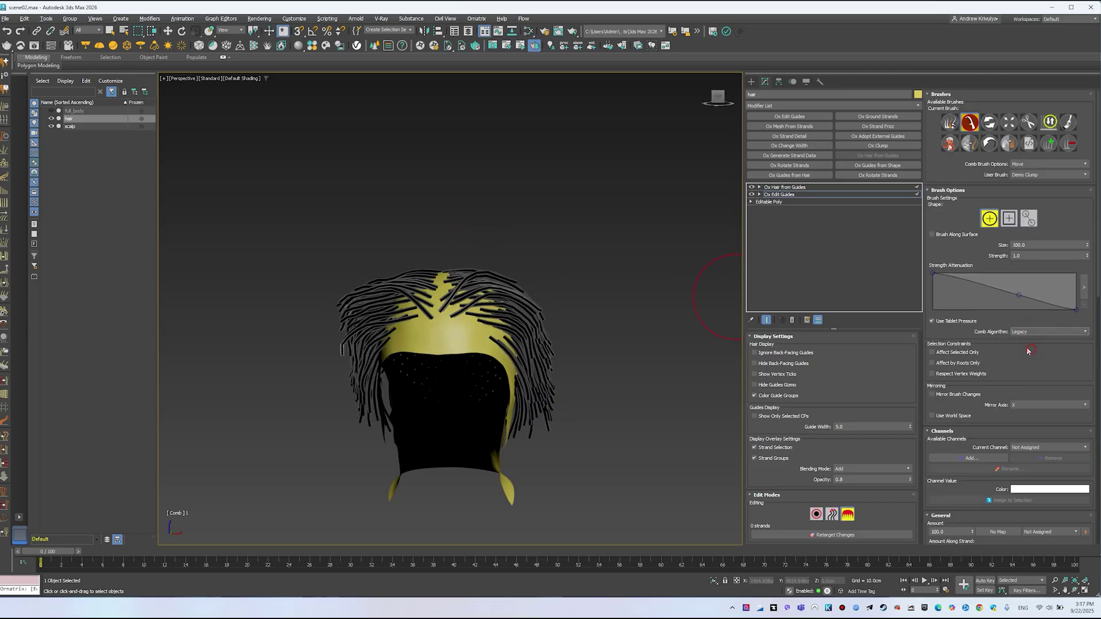
scroll(497, 287, "up", 5)
mouse_move(498, 287)
left_mouse_down()
mouse_move(508, 267)
mouse_move(529, 276)
mouse_move(499, 267)
left_mouse_up()
mouse_move(564, 287)
left_mouse_down()
mouse_move(608, 271)
mouse_move(614, 287)
mouse_move(639, 276)
mouse_move(592, 265)
left_mouse_up()
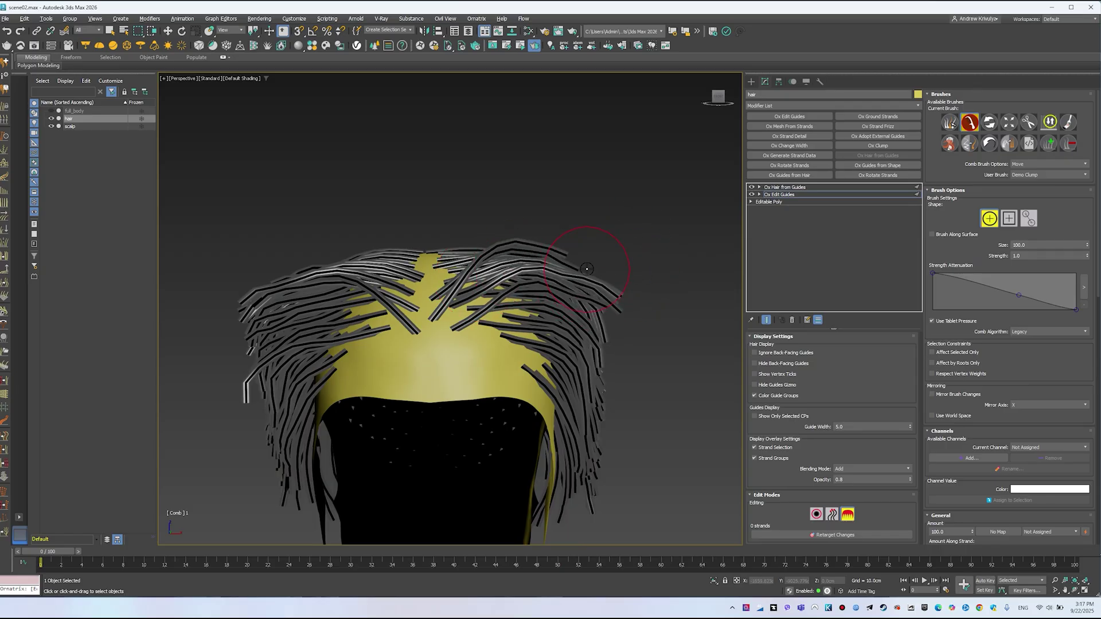
mouse_move(523, 231)
left_mouse_down()
mouse_move(539, 244)
mouse_move(538, 234)
left_mouse_up()
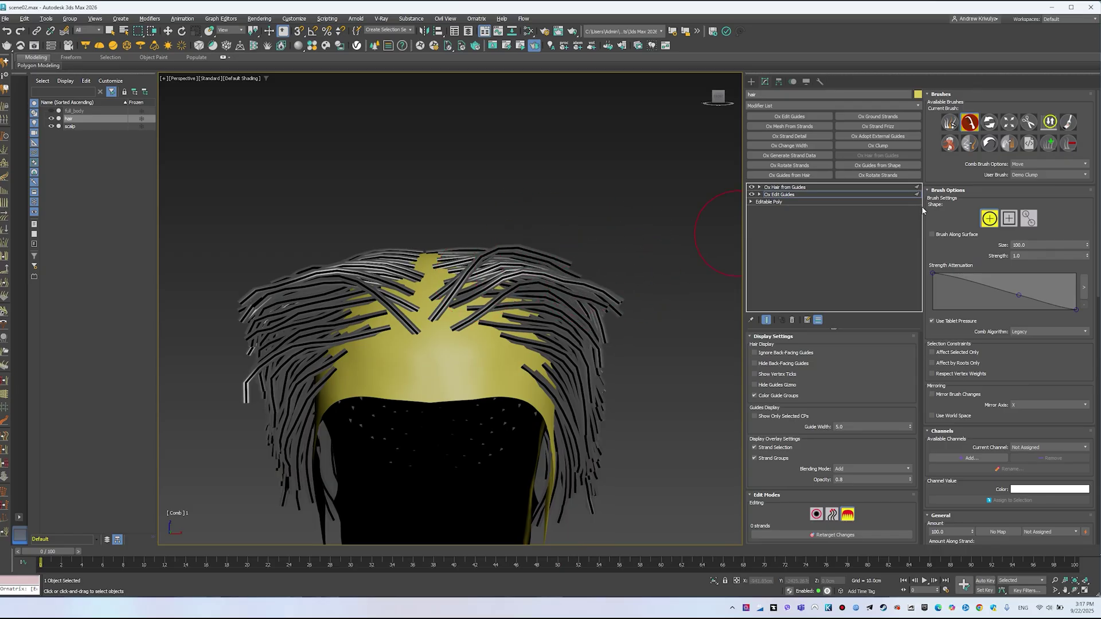
Step: Comb the same crown strands with the comb algorithm set to Local, and again with it set to Optimized
left_click(1043, 338)
left_click(1032, 357)
mouse_move(540, 274)
left_mouse_down()
mouse_move(536, 229)
mouse_move(560, 270)
mouse_move(589, 238)
mouse_move(532, 201)
left_mouse_up()
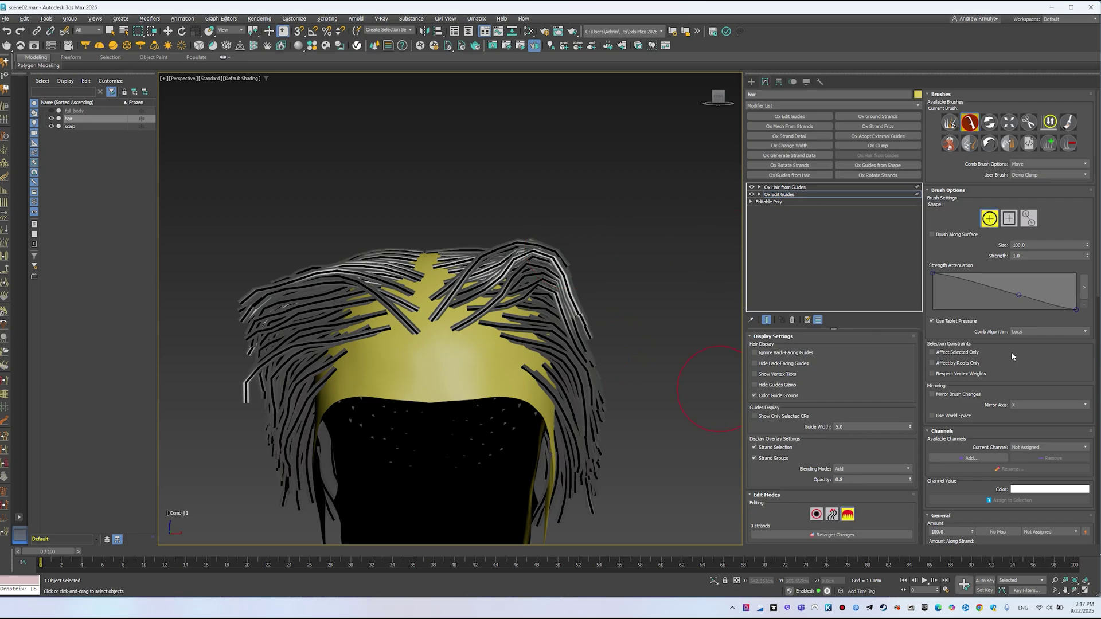
left_click_drag(558, 292, 628, 355)
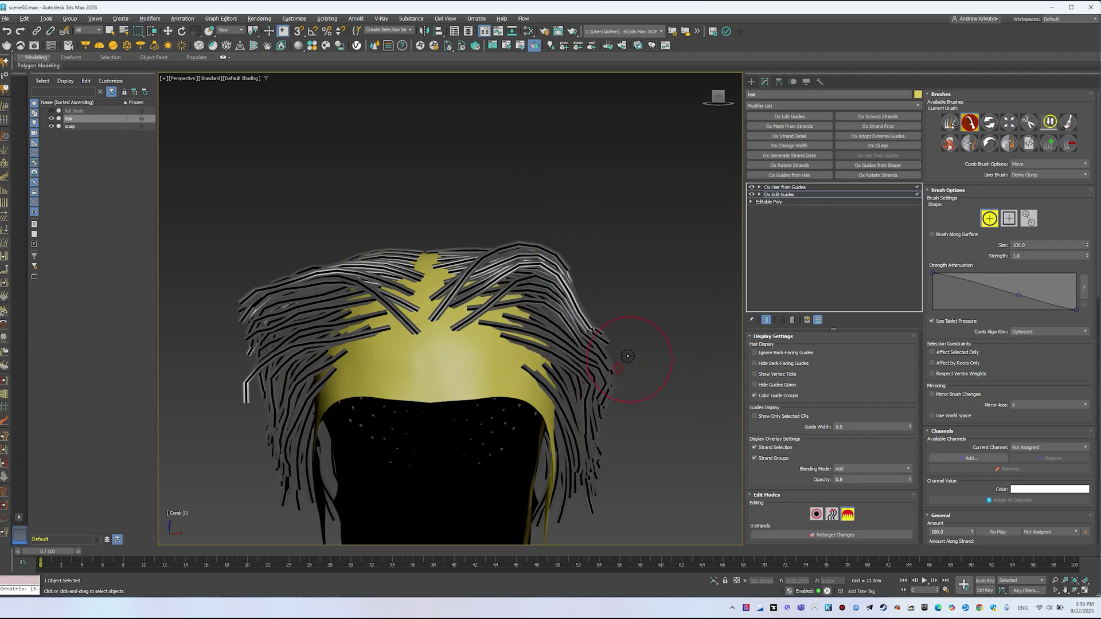
Step: Comb the strands on the side and rear of the crown, and set the comb algorithm to Local
mouse_move(585, 252)
left_mouse_down()
mouse_move(619, 327)
mouse_move(653, 349)
left_mouse_up()
middle_click_drag(652, 349, 427, 273, "alt")
left_click_drag(427, 254, 366, 291)
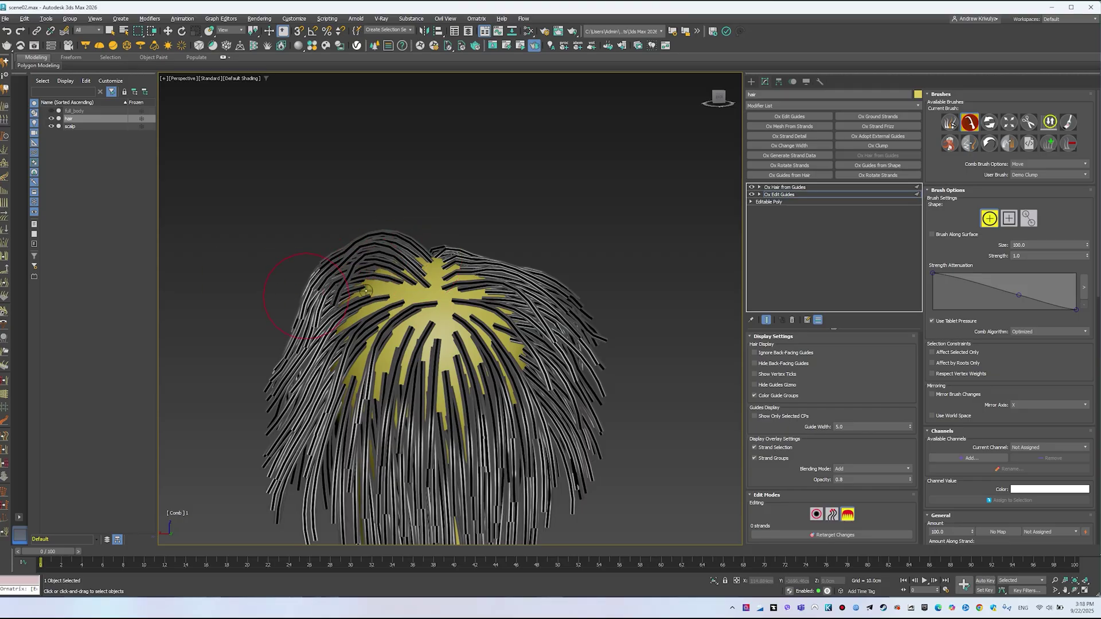
left_click(1050, 332)
left_click(1032, 345)
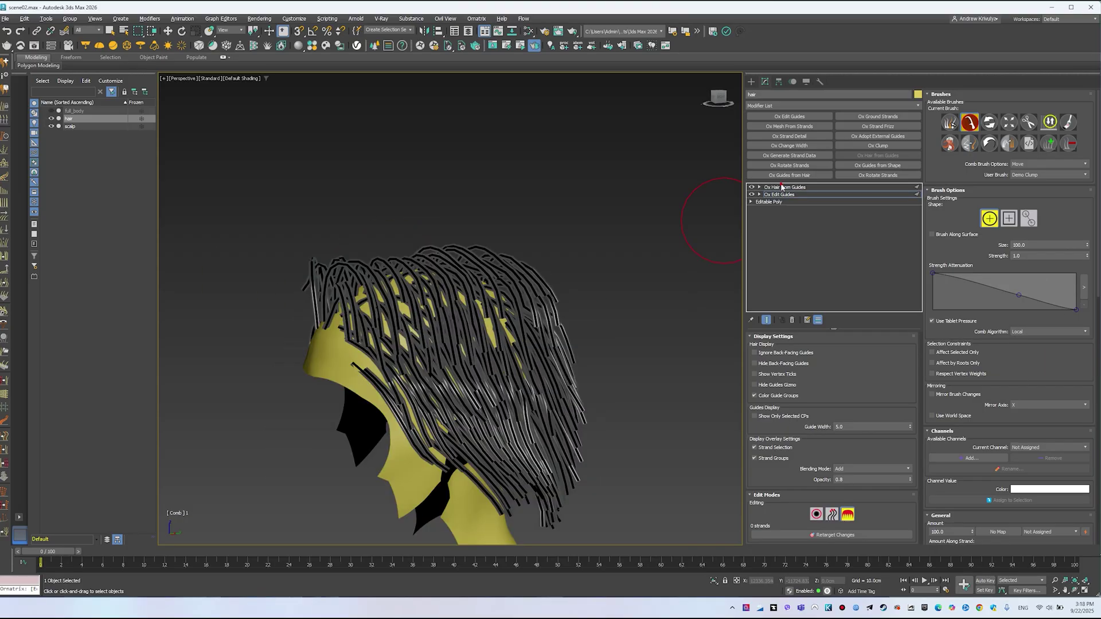
Step: Add an Ox Change Width modifier above Ox Hair from Guides, raise the tip of the width curve slightly and increase the strand width
left_click(783, 188)
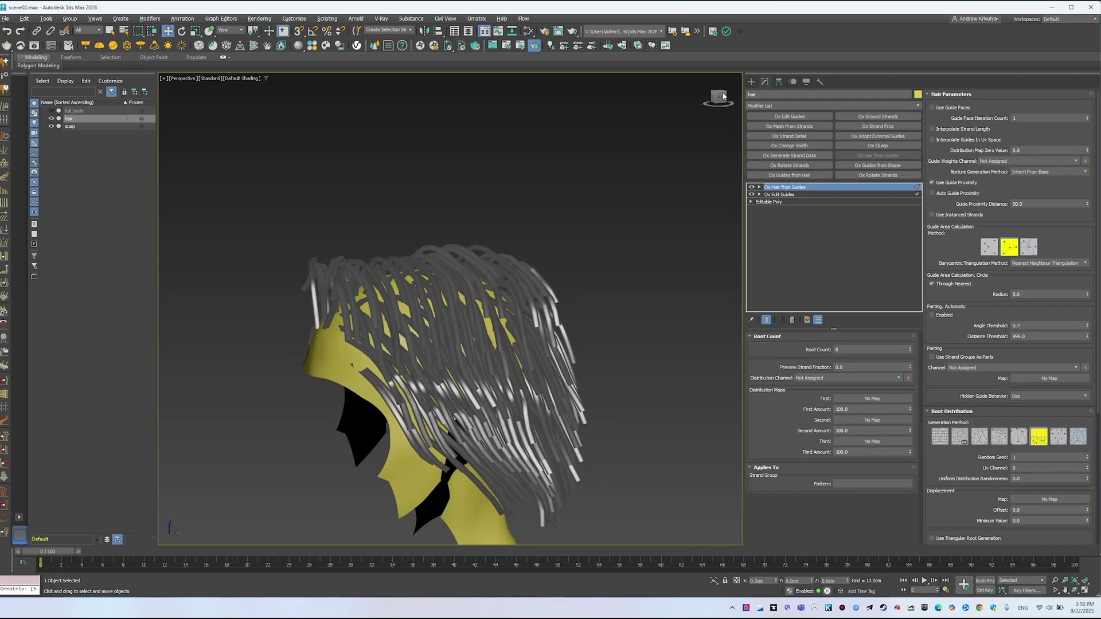
left_click(789, 145)
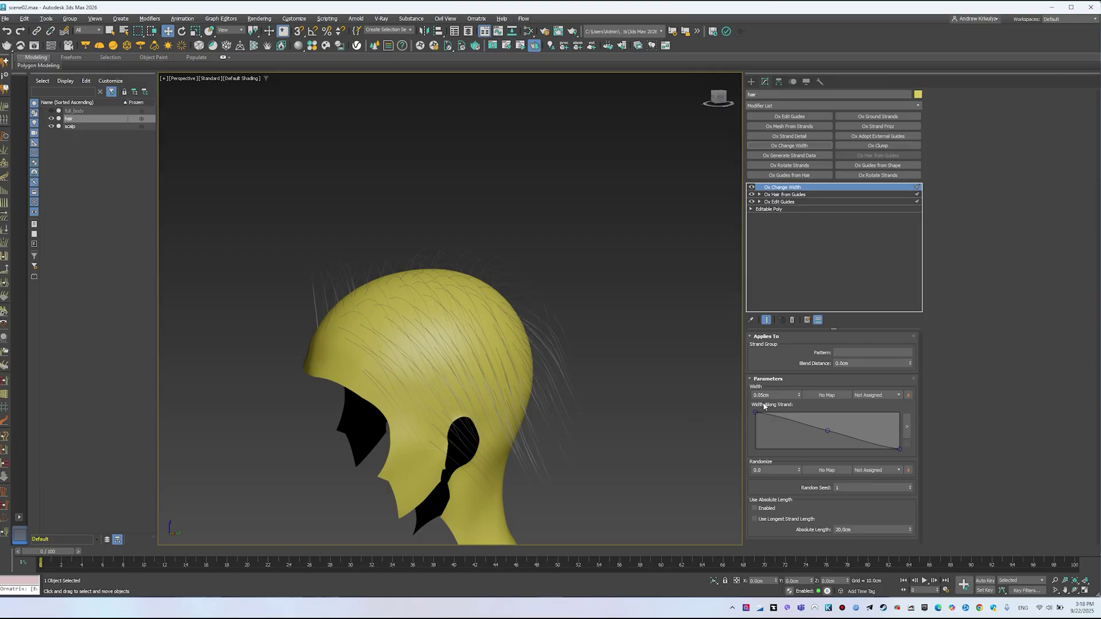
left_click_drag(900, 451, 903, 444)
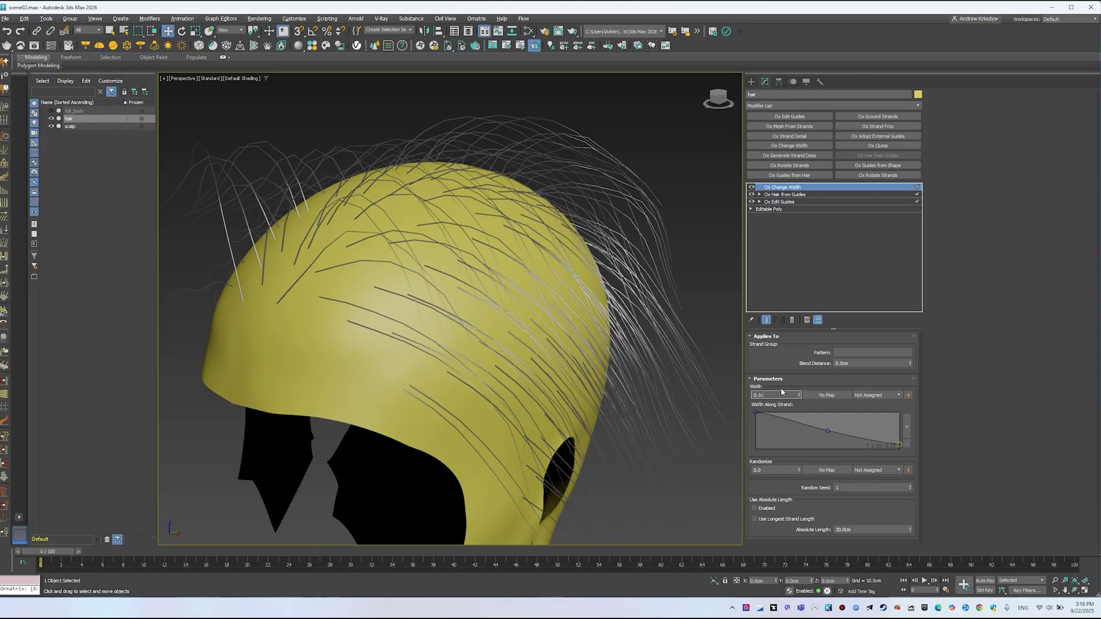
type("2")
key("Return")
Step: Add a second Ox Edit Guides modifier directly above Ox Hair from Guides and hide its guides gizmo
scroll(521, 321, "down", 3)
middle_click_drag(521, 322, 555, 293, "alt")
left_click(786, 195)
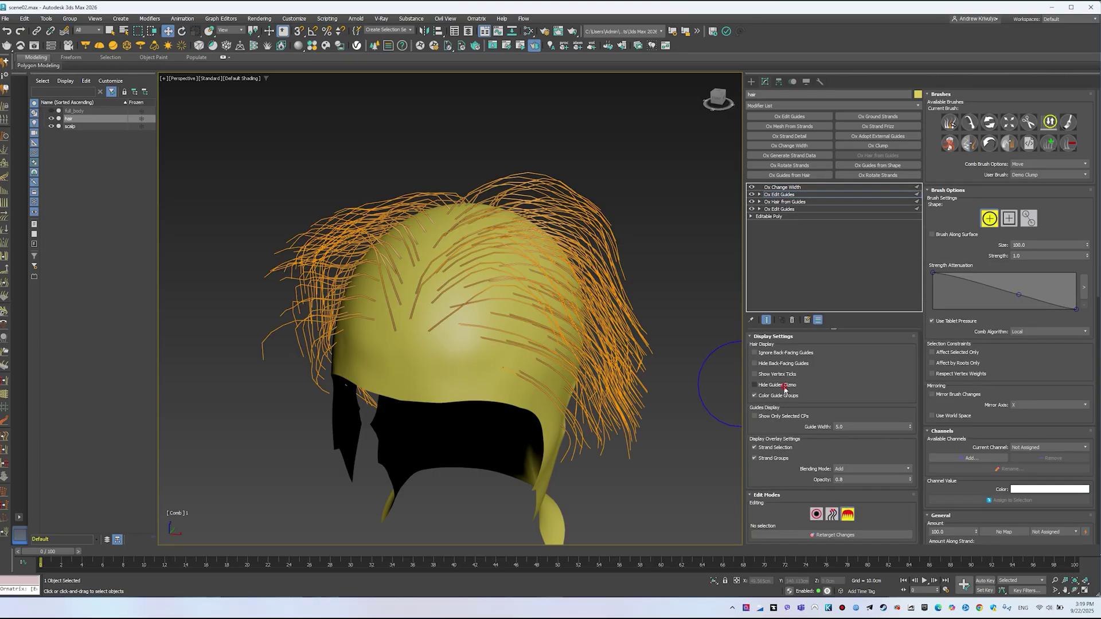
left_click(784, 386)
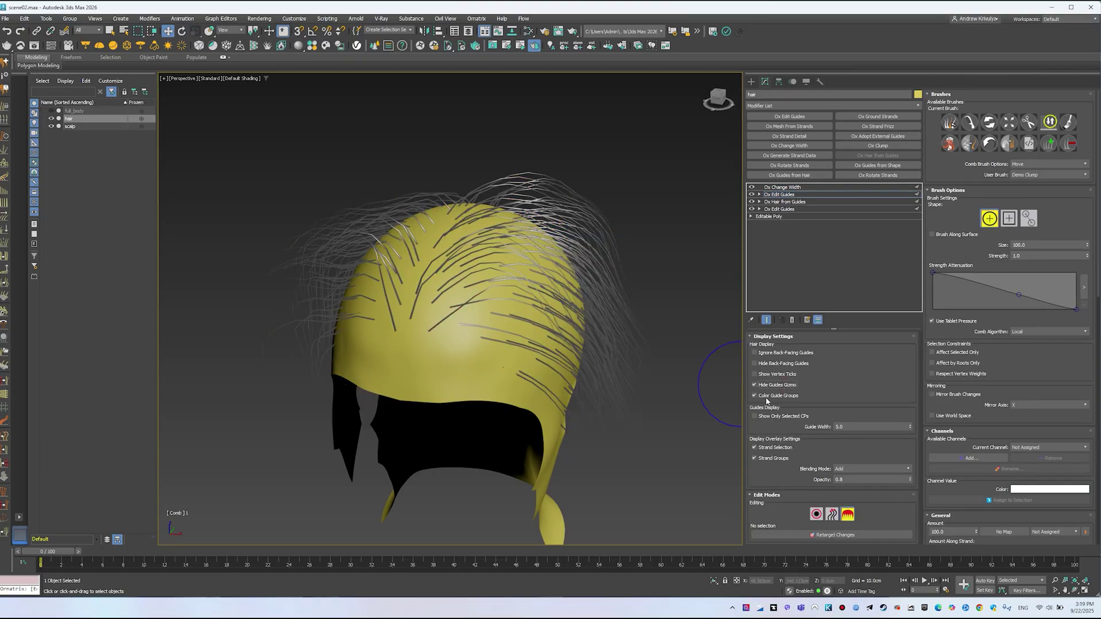
Step: Choose the Create brush and set its root placement to spacing 0.05 and count 100
left_click(1049, 143)
scroll(967, 440, "down", 3)
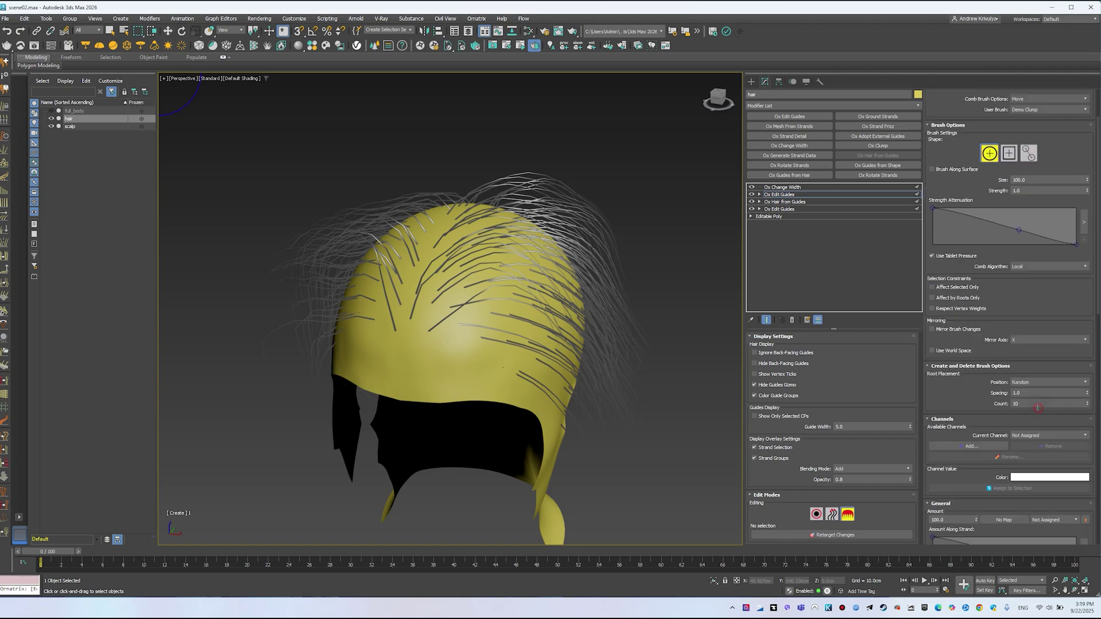
left_click(1027, 392)
type("0")
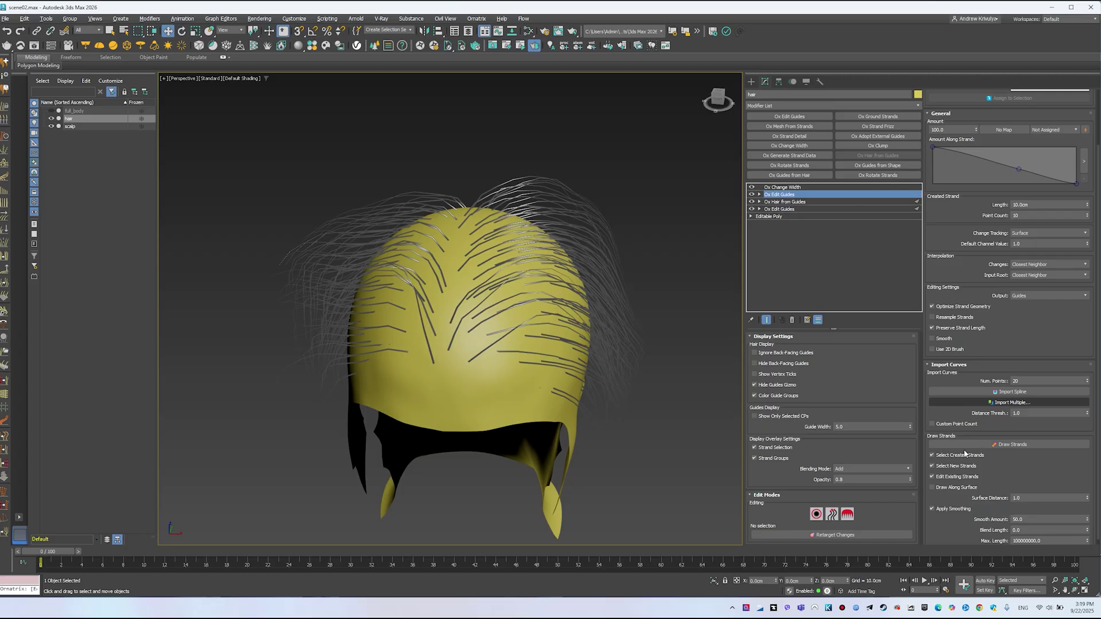
Step: Set Change Tracking to Strand for the upper Ox Edit Guides modifier
scroll(999, 296, "up", 2)
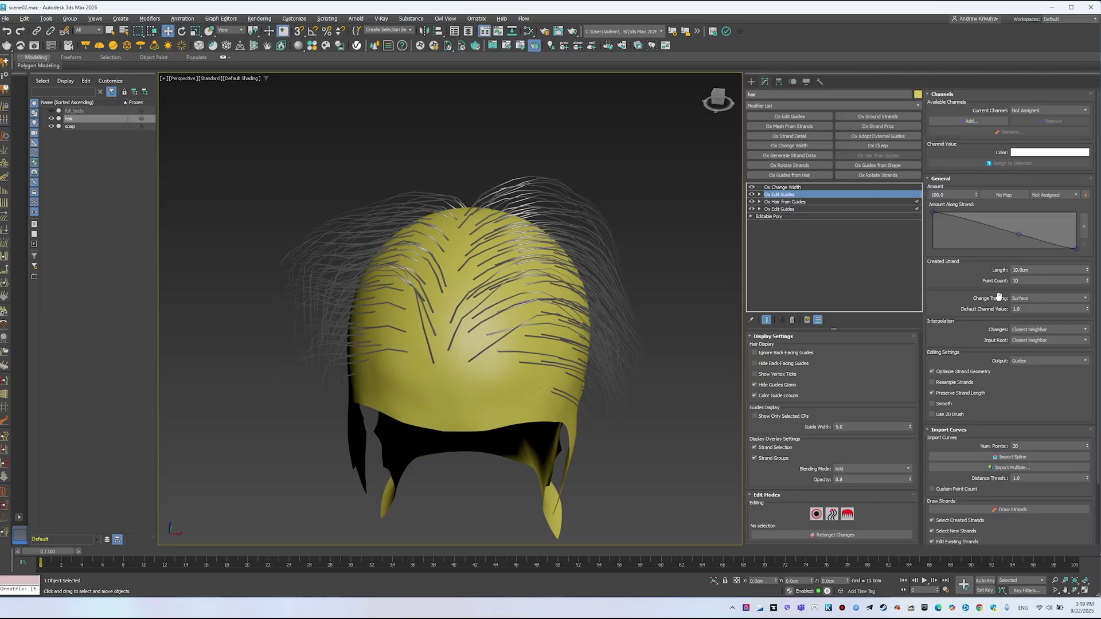
left_click(1030, 298)
left_click(1026, 314)
middle_click_drag(547, 284, 583, 293, "alt")
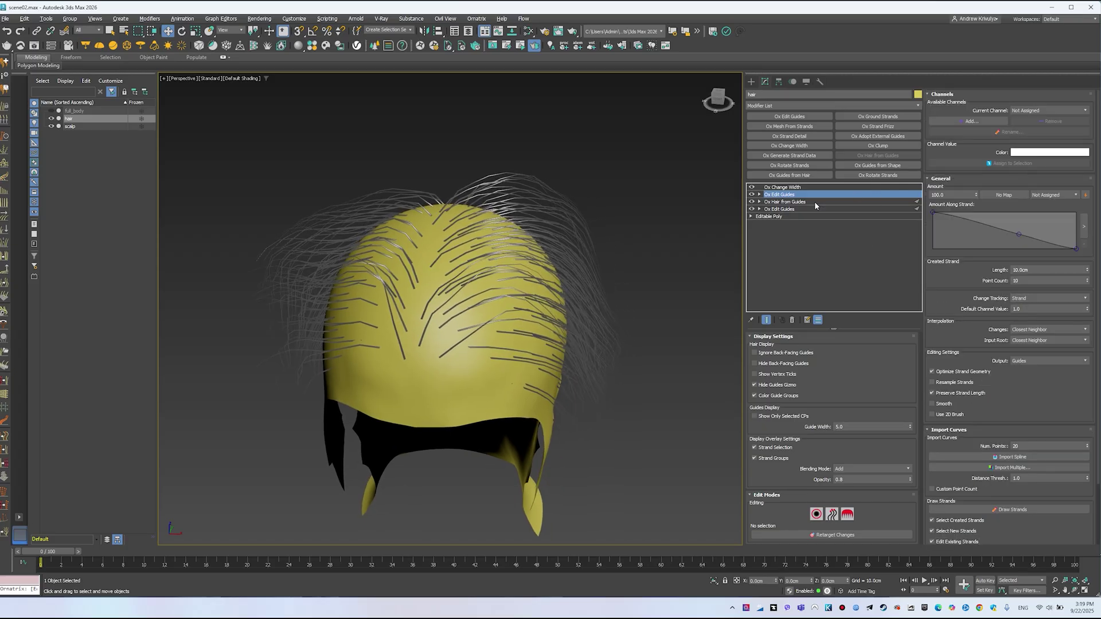
Step: Paint dense new strands over the whole scalp with the Create brush and set the viewport to High Quality
left_click(847, 515)
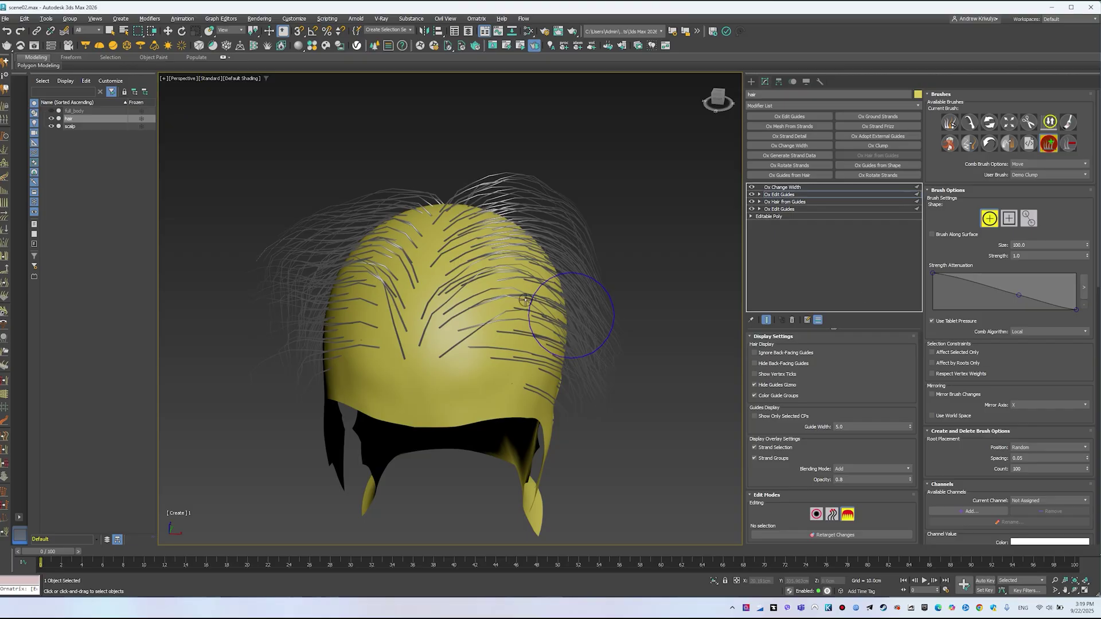
middle_click_drag(525, 300, 505, 360, "alt")
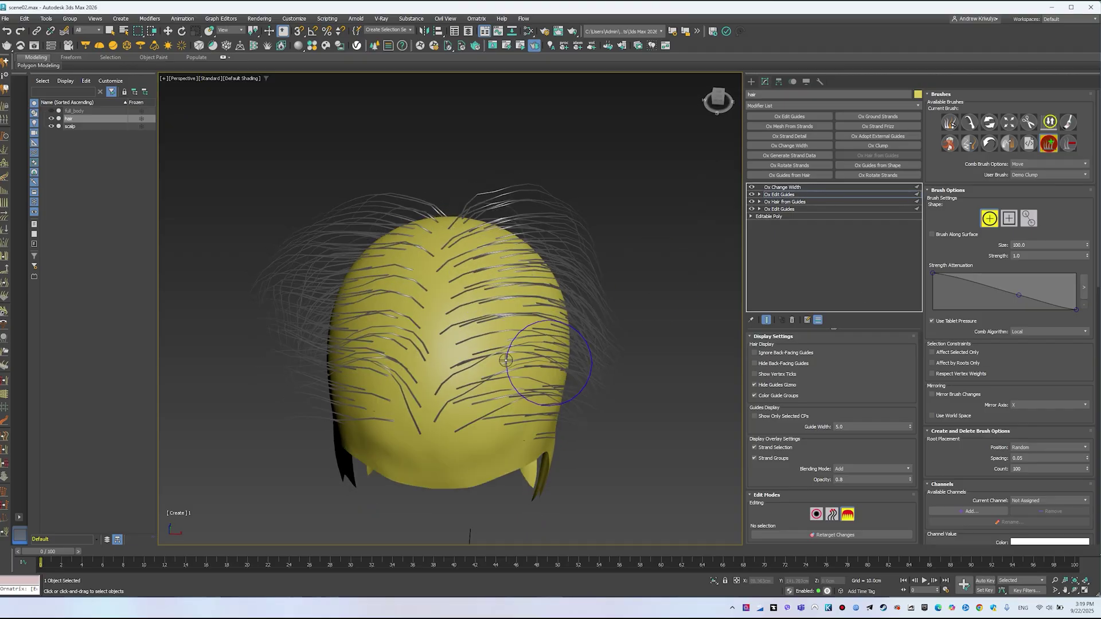
left_click_drag(463, 252, 452, 400)
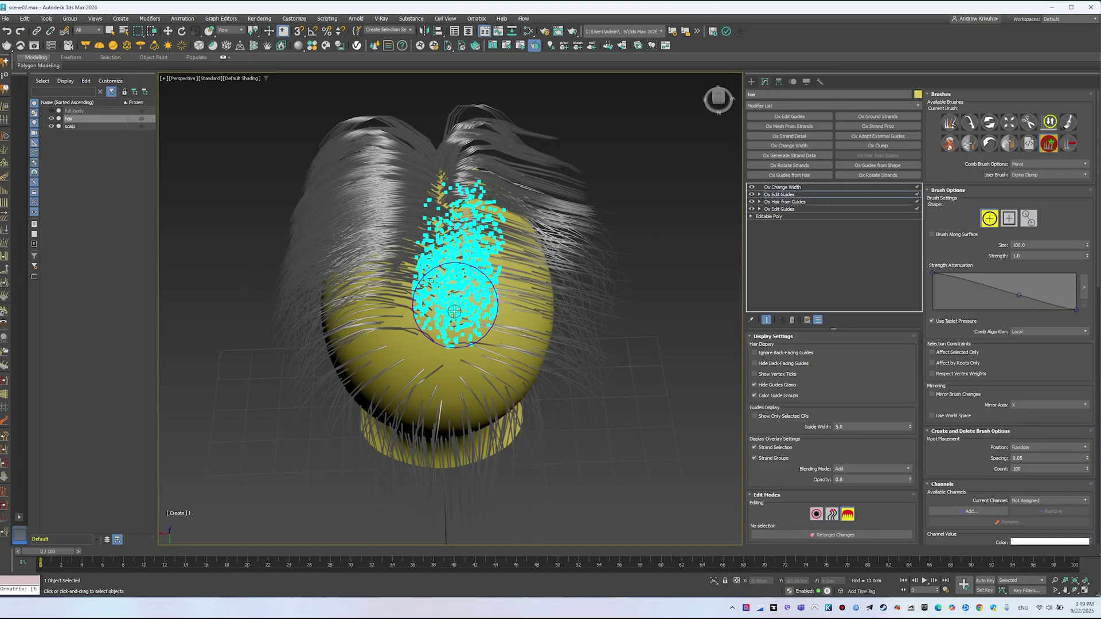
mouse_move(454, 312)
middle_mouse_down("alt")
mouse_move(523, 290)
mouse_move(533, 298)
mouse_move(499, 332)
mouse_move(396, 340)
mouse_move(501, 336)
mouse_move(448, 287)
middle_mouse_up("alt")
left_click(208, 79)
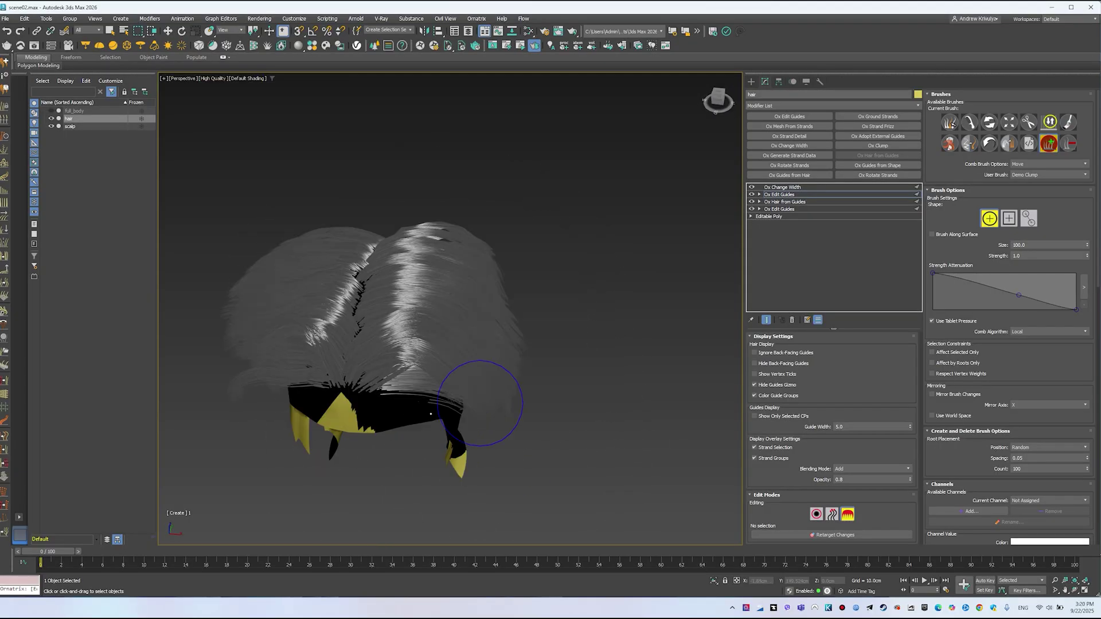
middle_click_drag(401, 378, 535, 296, "alt")
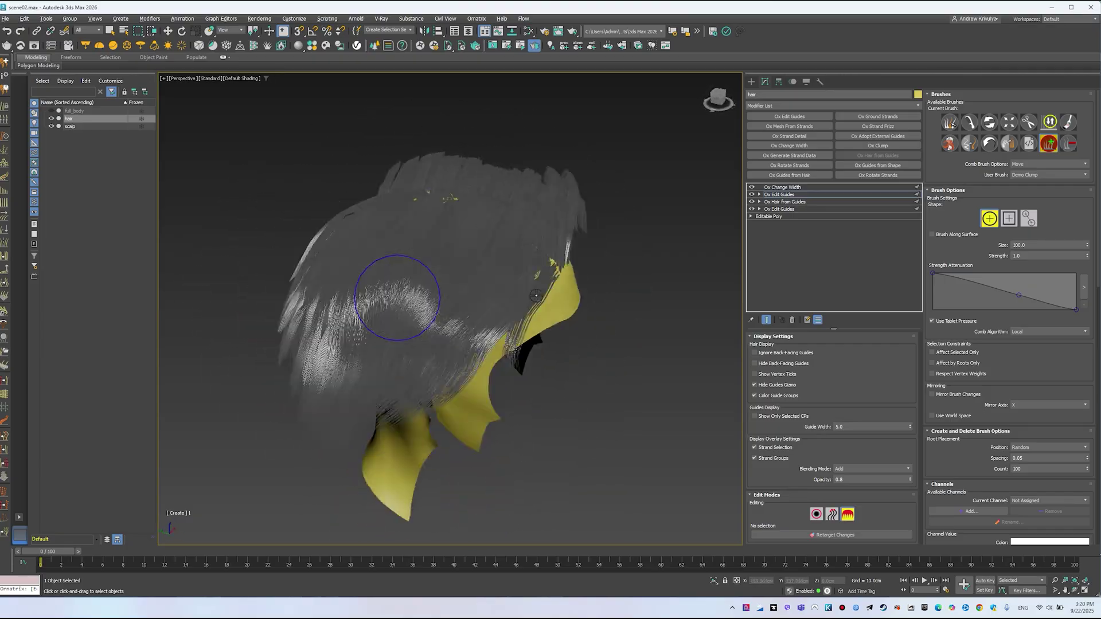